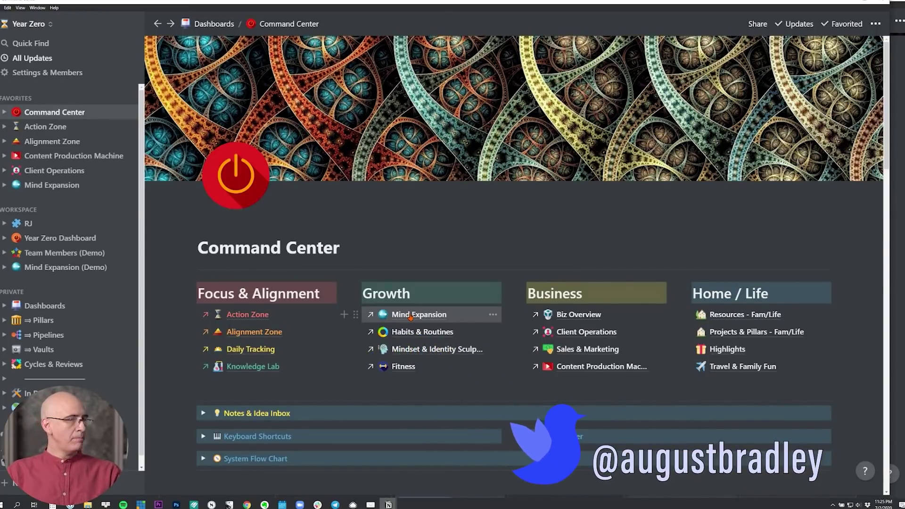
Open Mind Expansion (Demo), collapse the sidebar, expand The Library and check the gallery filter.
left_click(50, 271)
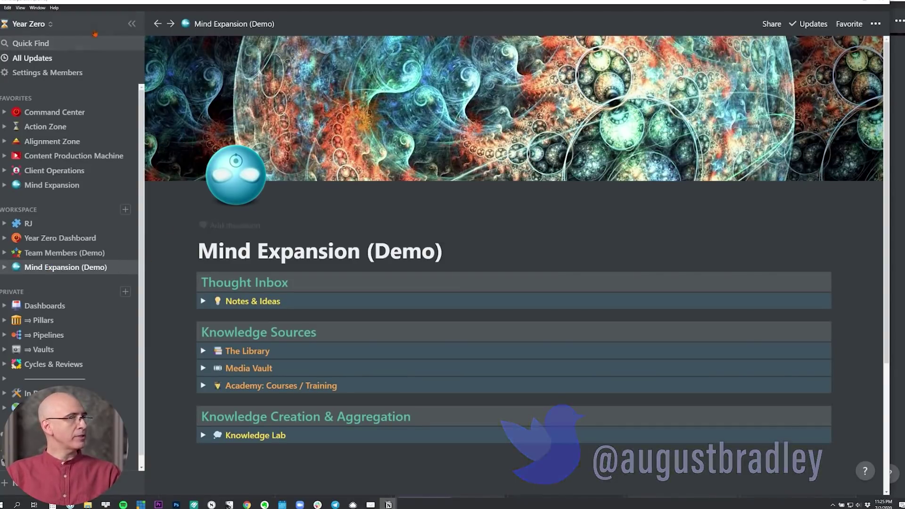
left_click(134, 21)
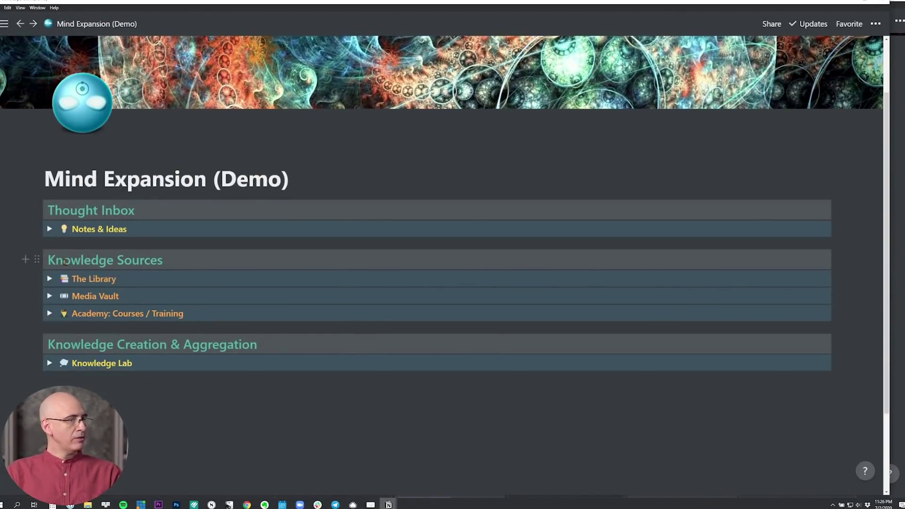
left_click(49, 278)
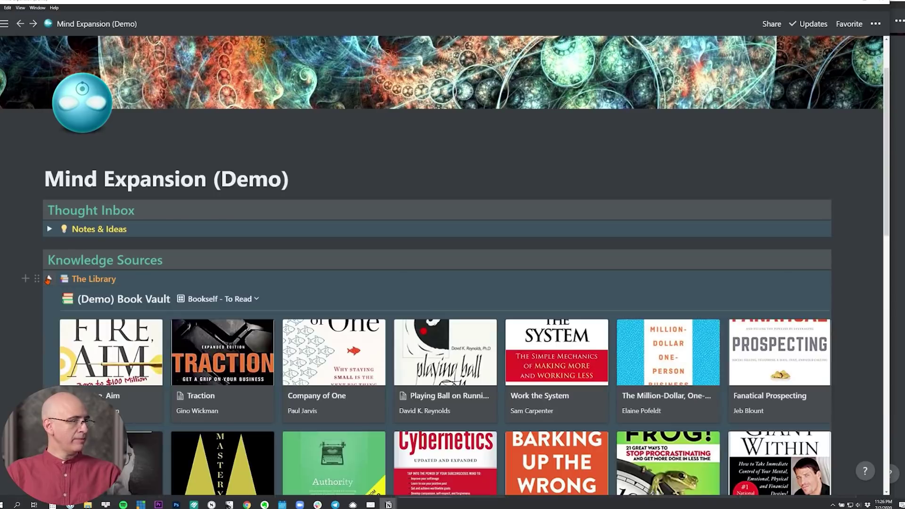
scroll(453, 283, "down", 3)
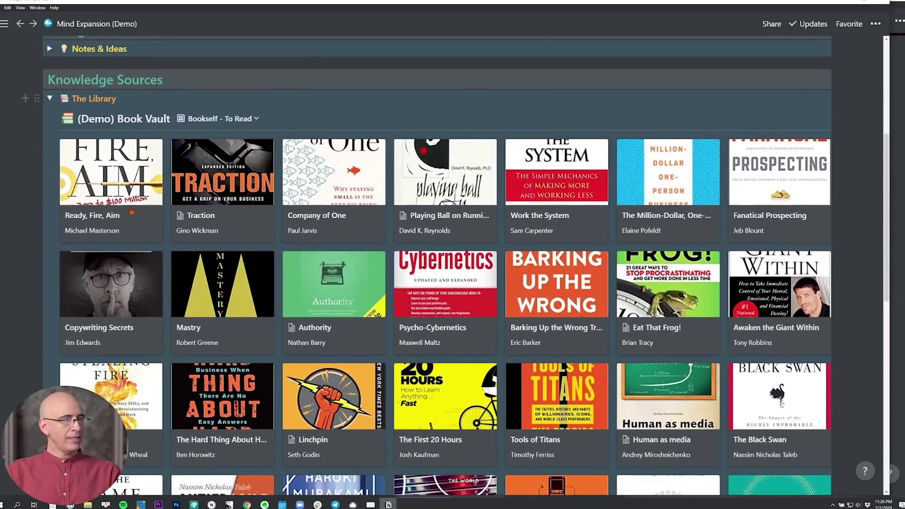
mouse_move(445, 354)
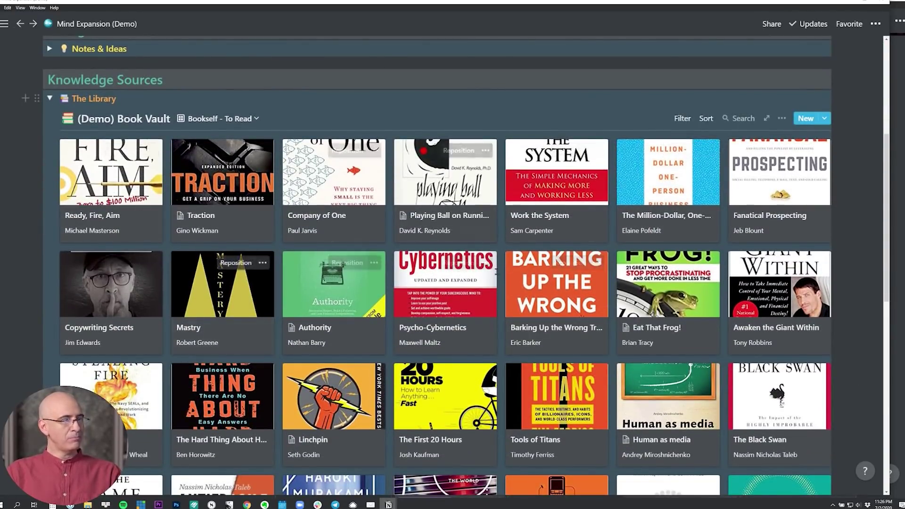
left_click(682, 119)
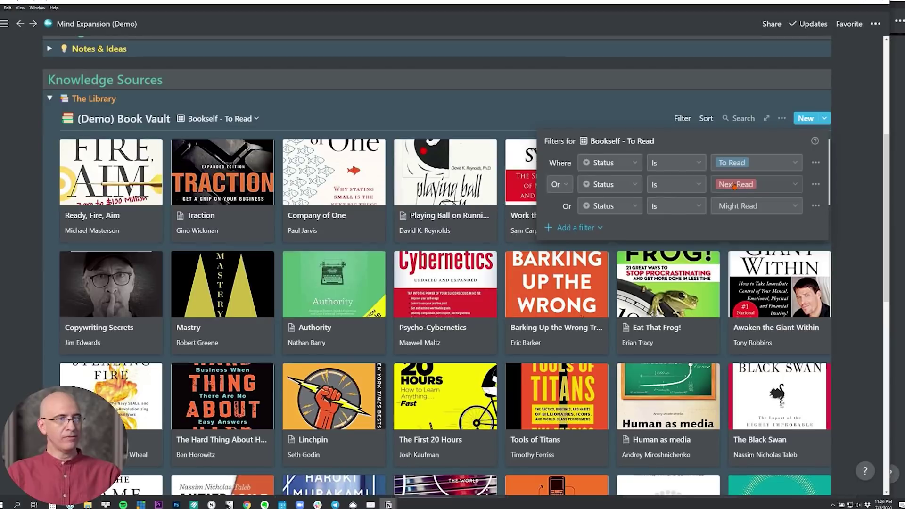
left_click(579, 111)
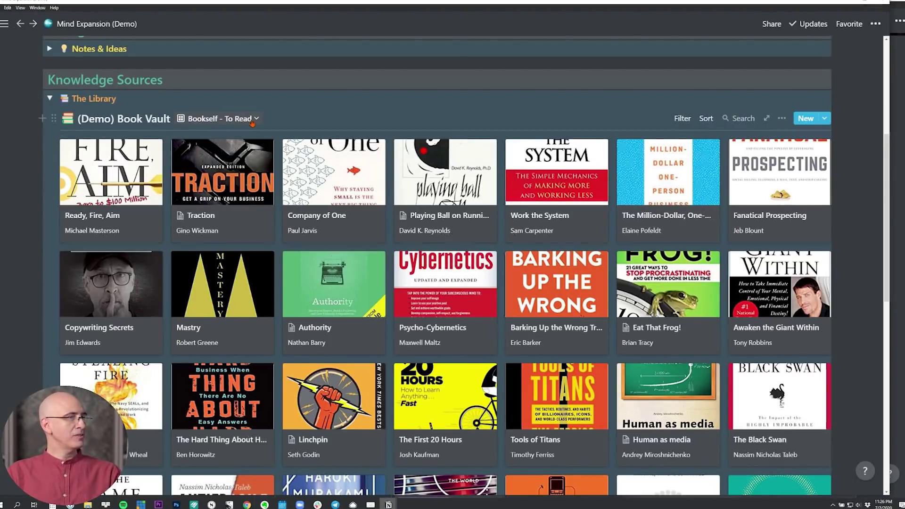
scroll(226, 141, "down", 1)
left_click(227, 83)
Switch the Book Vault from 'Bookshelf - To Read' to the Master Table view.
left_click(177, 121)
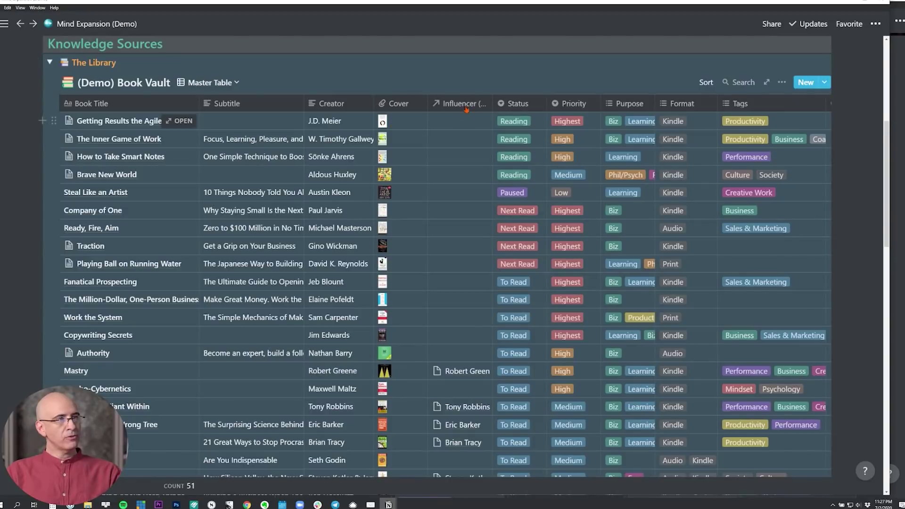
scroll(466, 110, "down", 1)
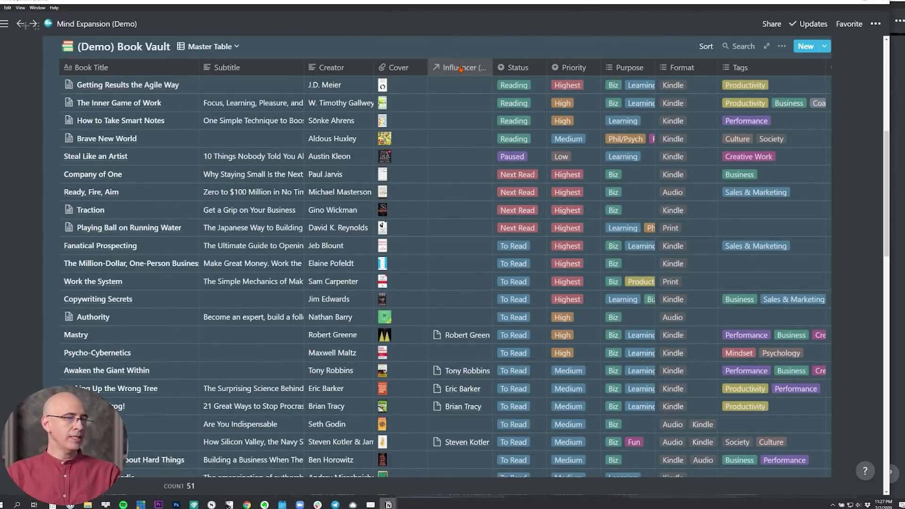
scroll(460, 68, "down", 3)
scroll(456, 106, "down", 5)
scroll(453, 130, "down", 3)
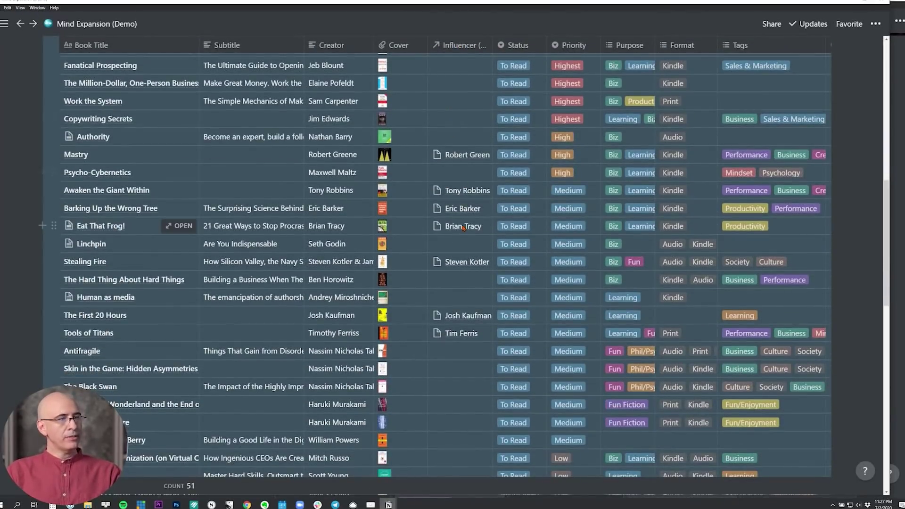
scroll(452, 130, "up", 3)
scroll(453, 129, "up", 5)
scroll(453, 129, "up", 3)
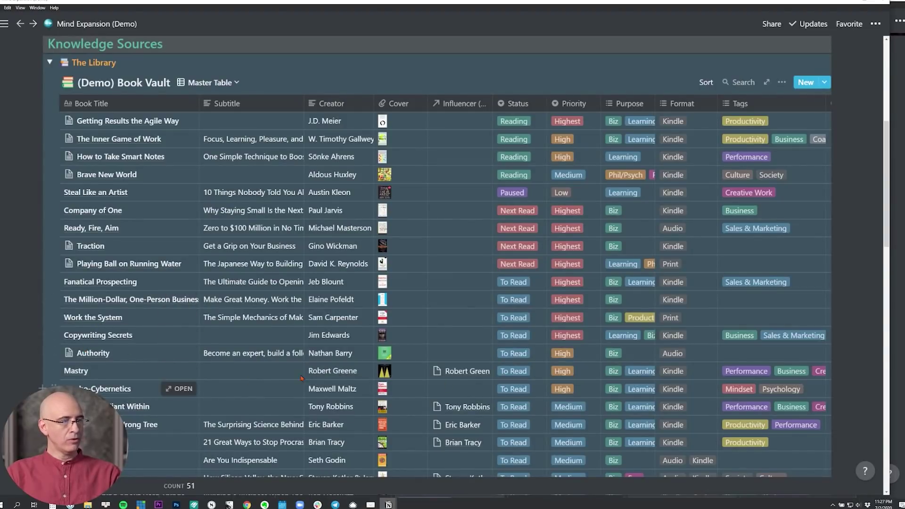
scroll(332, 338, "down", 3)
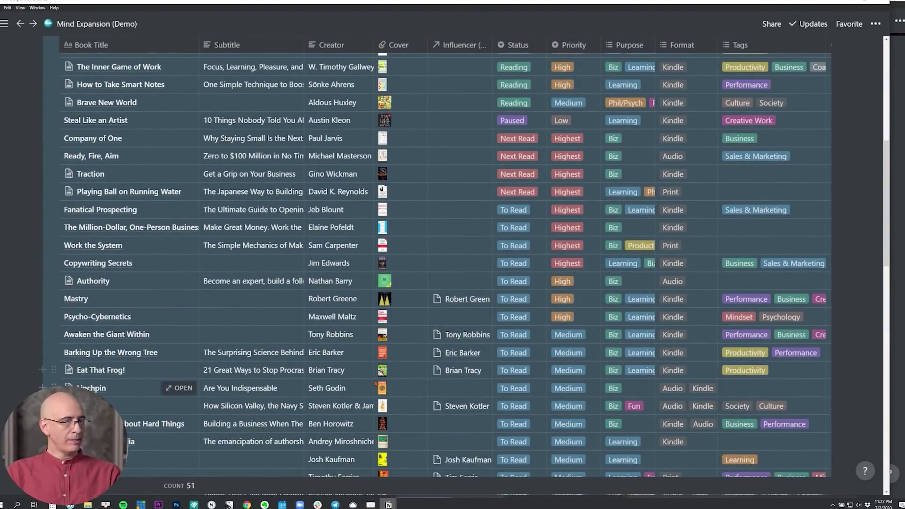
mouse_move(283, 370)
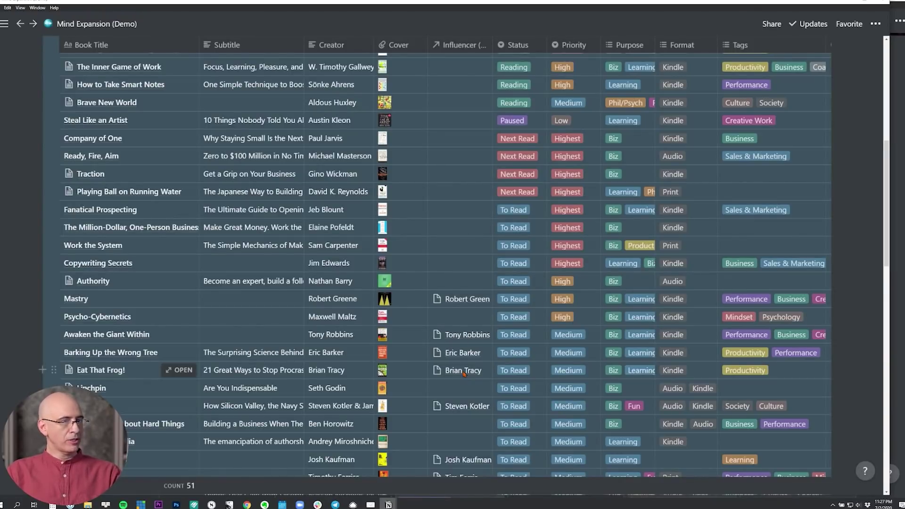
scroll(463, 368, "up", 5)
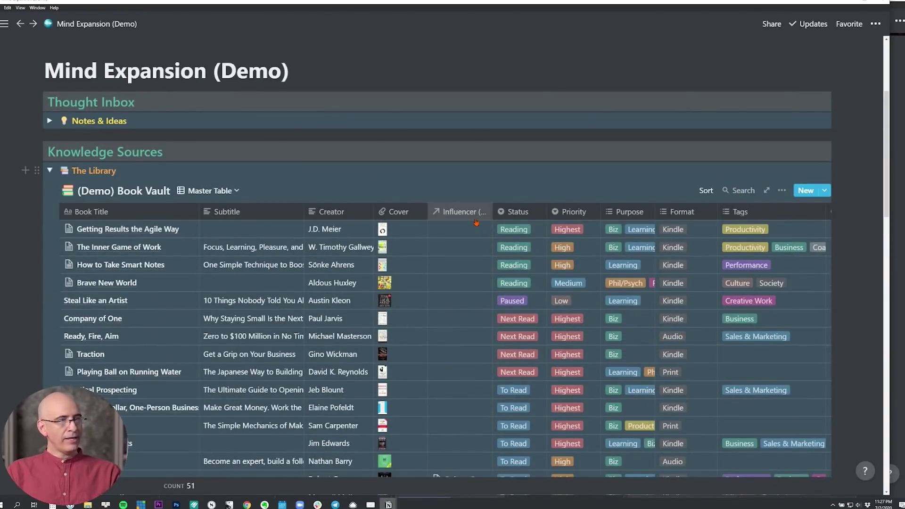
scroll(512, 213, "down", 2)
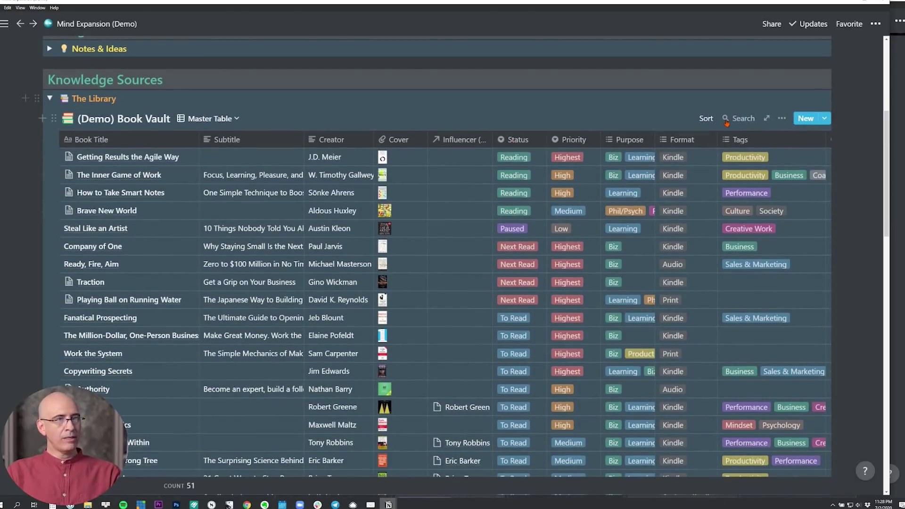
left_click(705, 119)
left_click(705, 119)
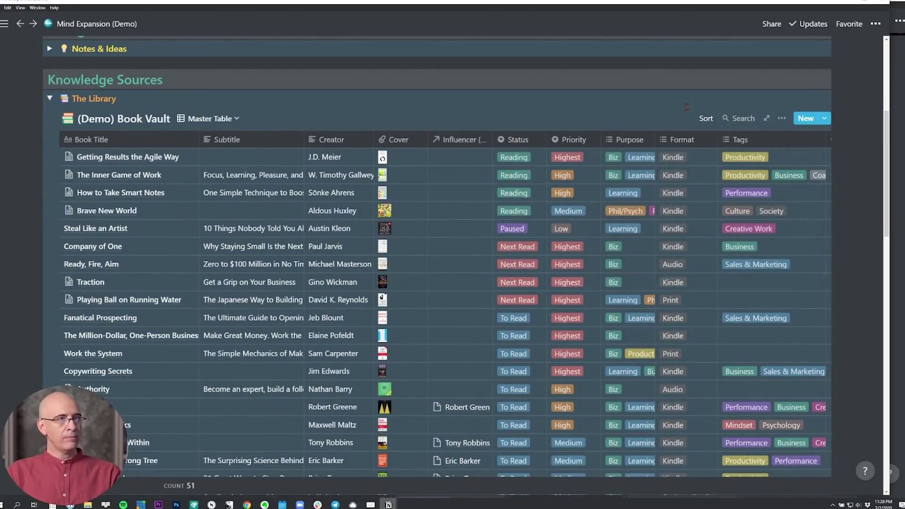
left_click(707, 119)
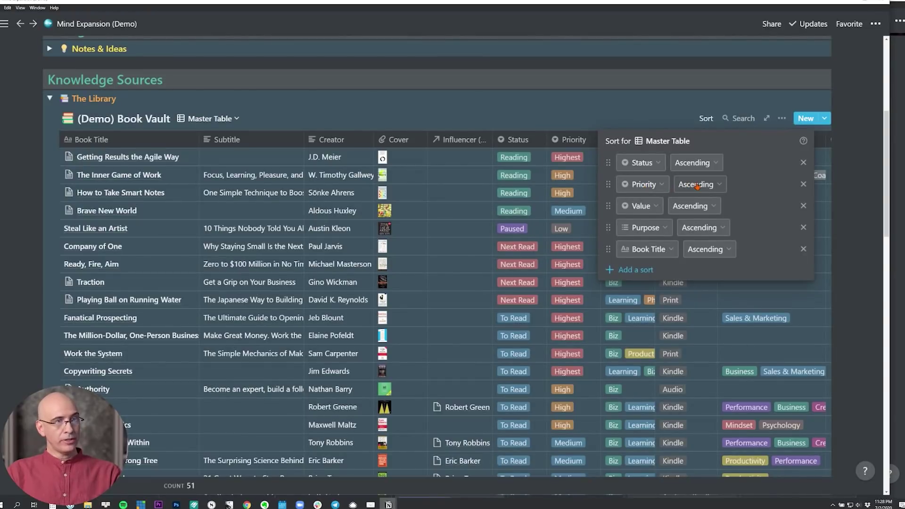
left_click(524, 283)
scroll(524, 213, "down", 8)
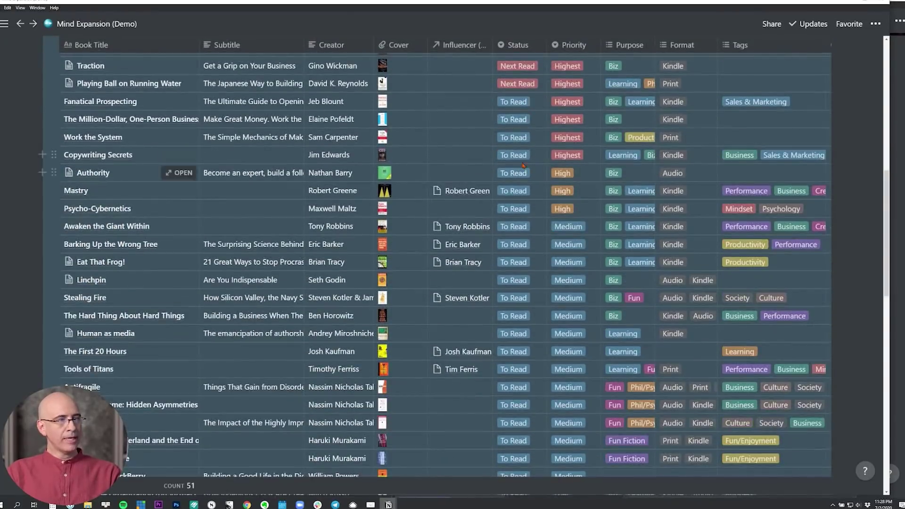
scroll(178, 172, "up", 1)
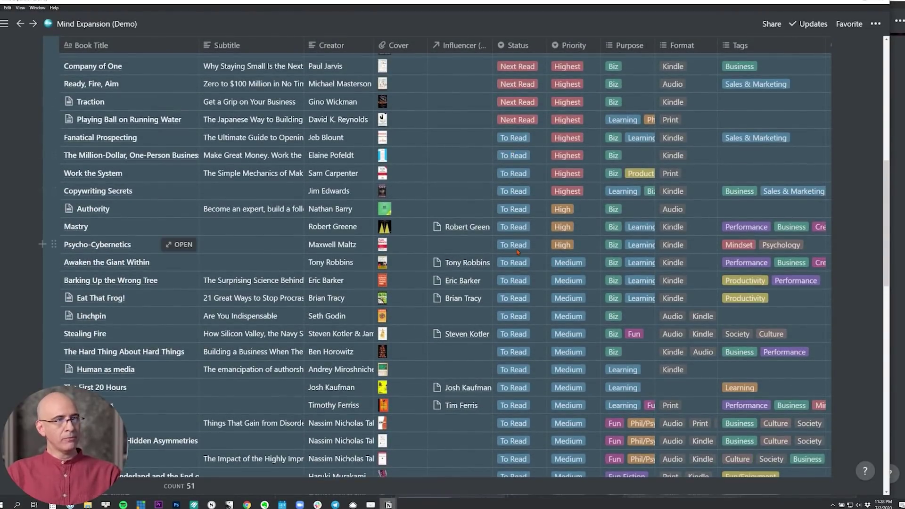
scroll(177, 226, "down", 2)
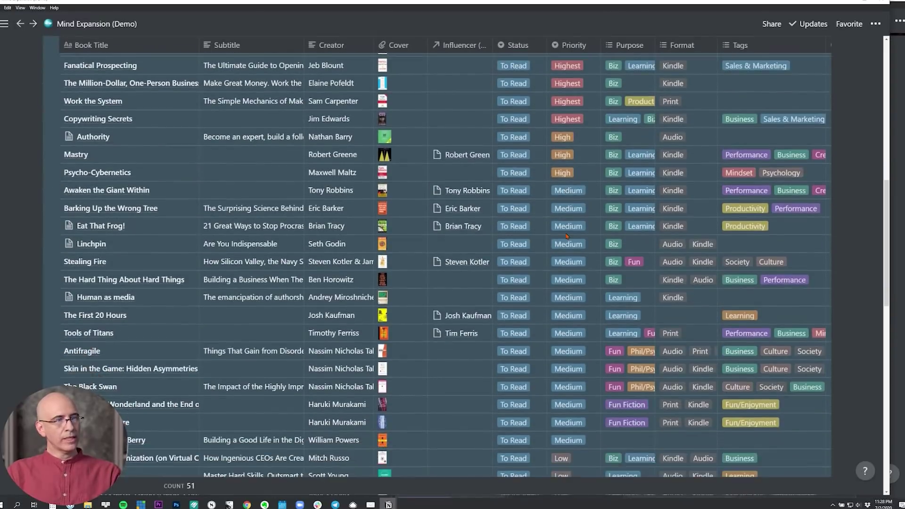
scroll(566, 237, "up", 2)
left_click(569, 206)
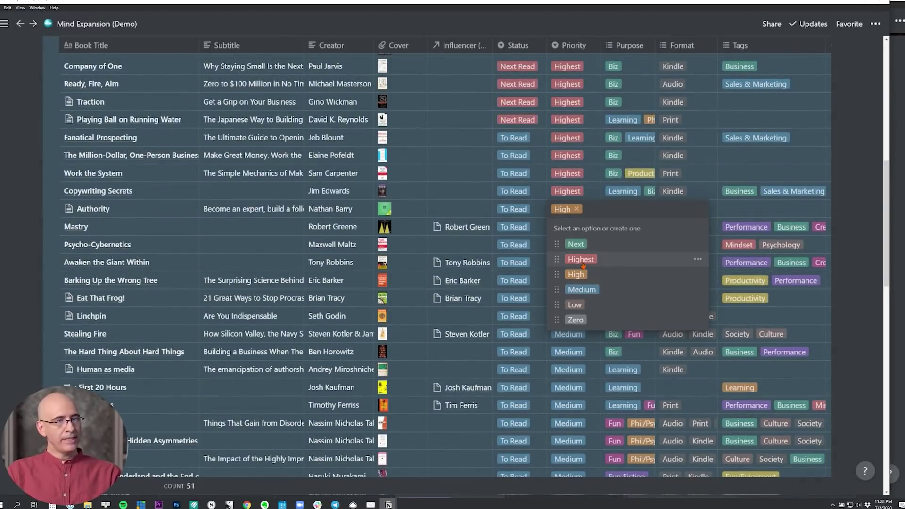
key("Escape")
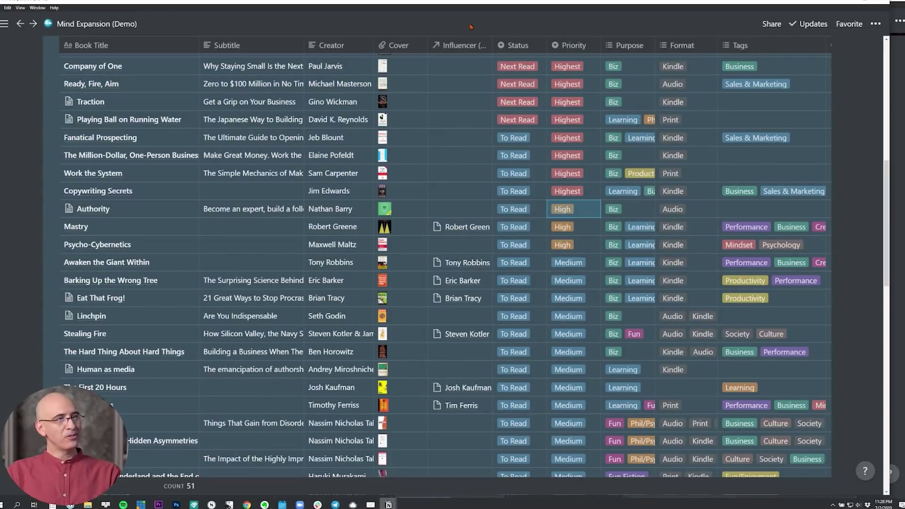
scroll(509, 142, "down", 2)
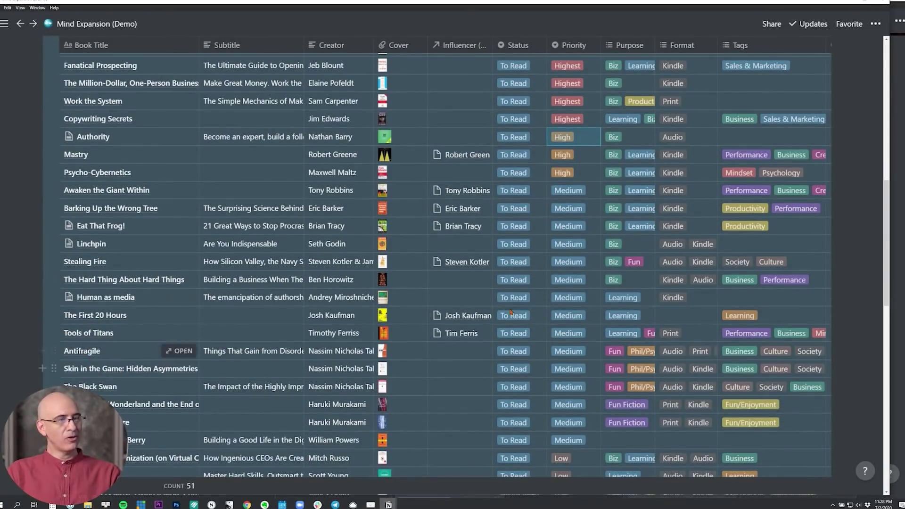
scroll(469, 253, "up", 2)
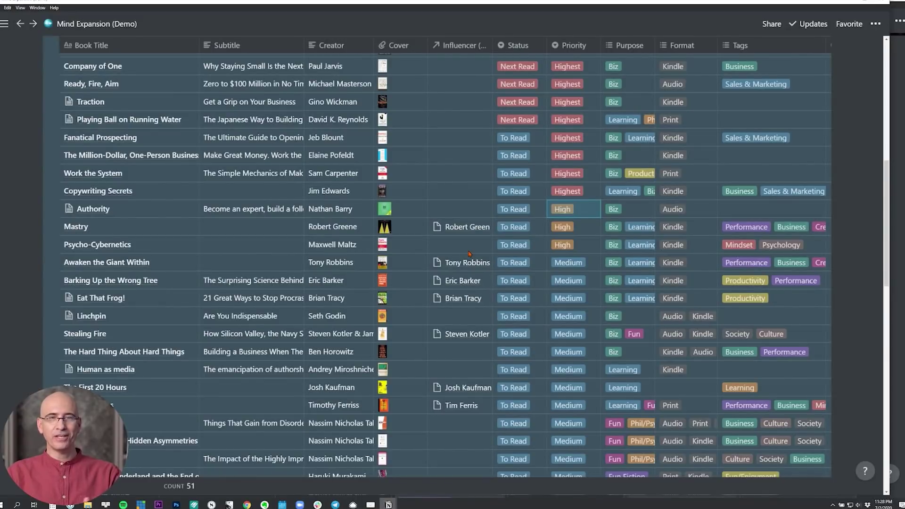
mouse_move(114, 191)
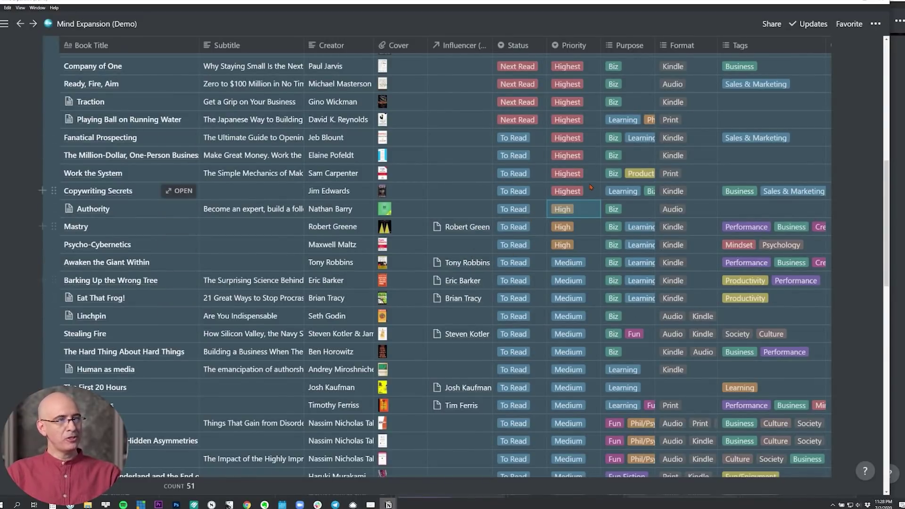
left_click(574, 173)
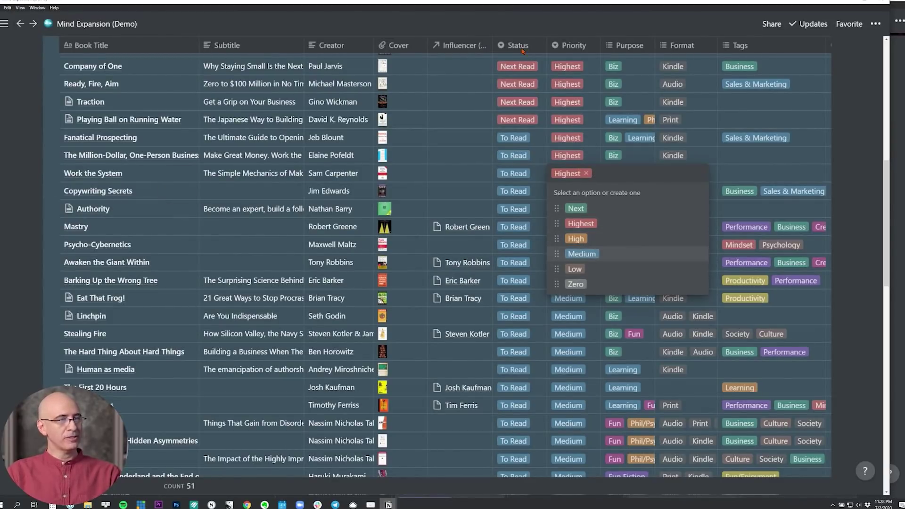
key("Escape")
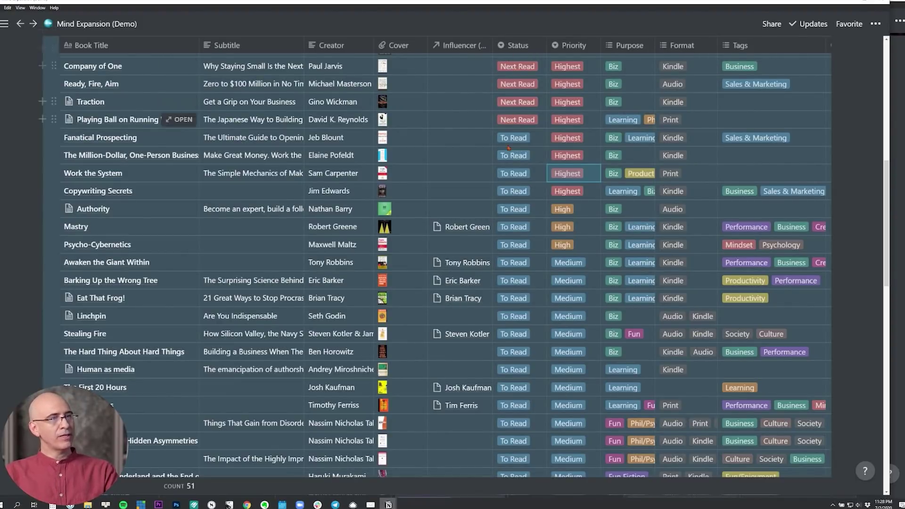
scroll(513, 85, "up", 2)
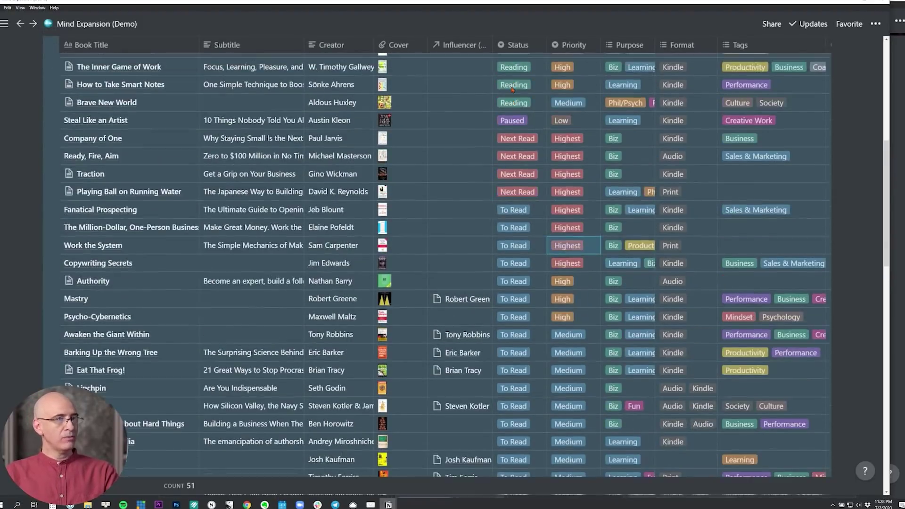
scroll(513, 84, "up", 3)
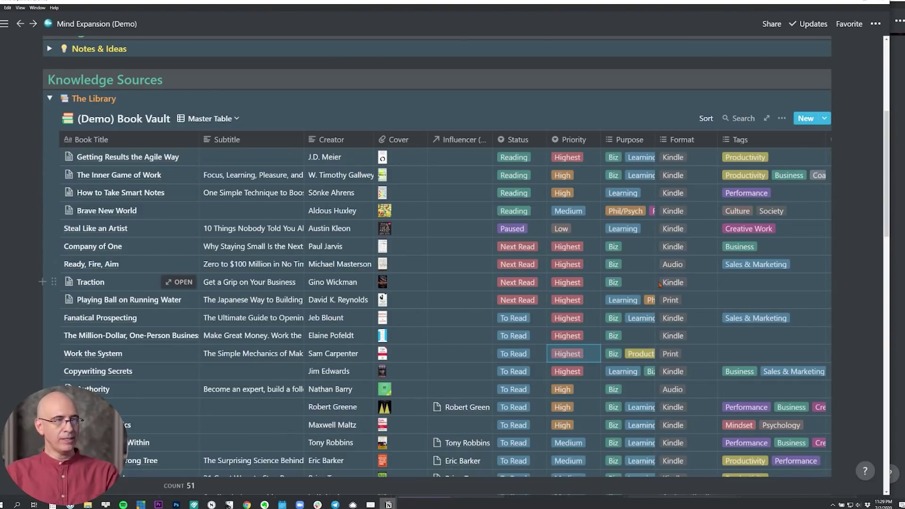
scroll(183, 282, "down", 1)
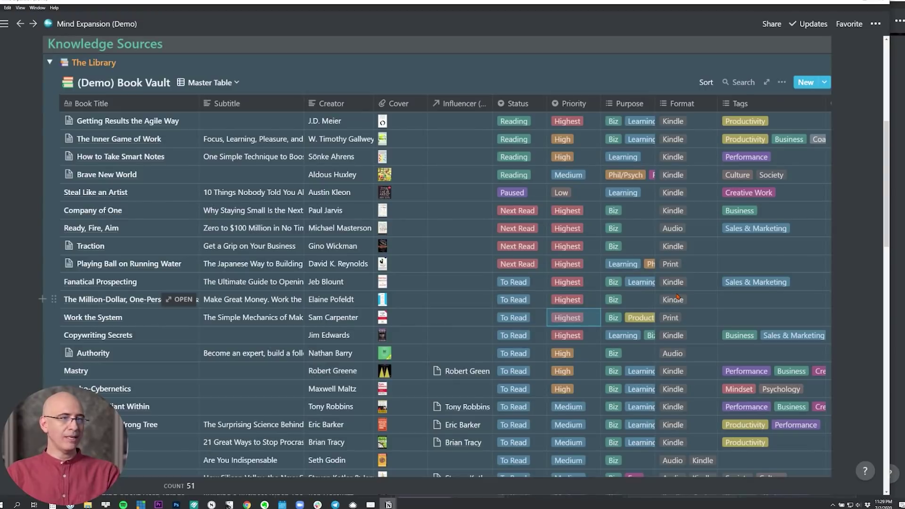
mouse_move(700, 192)
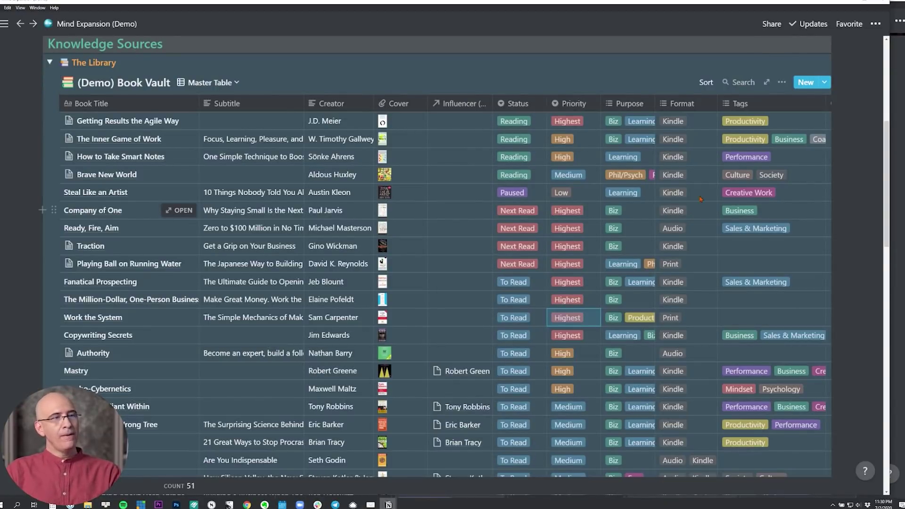
mouse_move(701, 228)
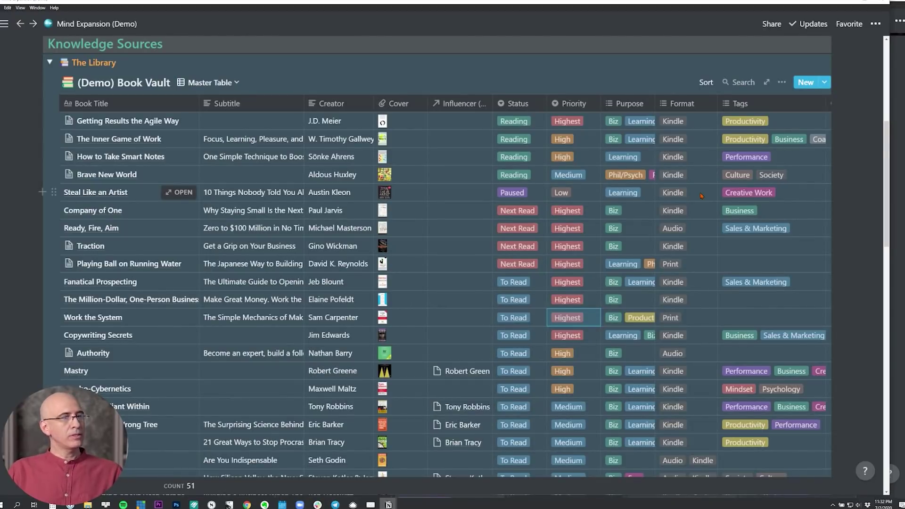
scroll(290, 249, "down", 3)
scroll(290, 250, "down", 8)
scroll(290, 250, "down", 4)
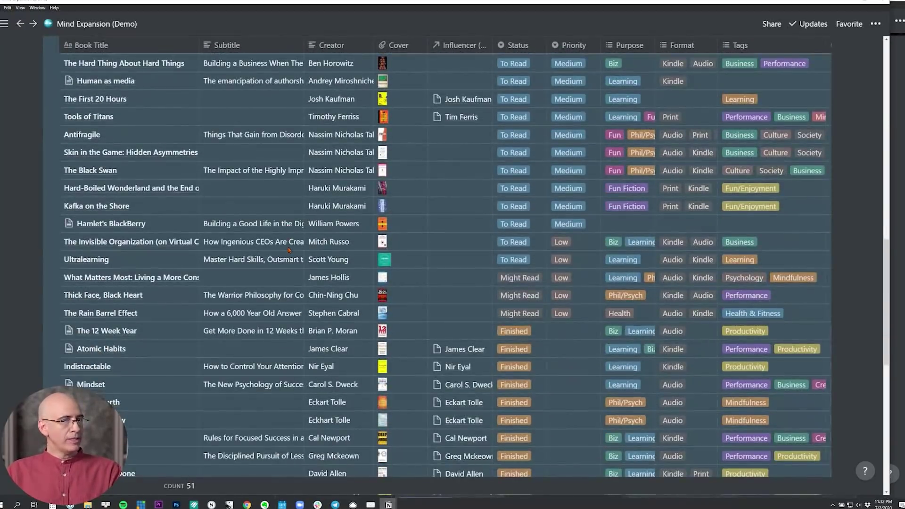
scroll(291, 249, "down", 3)
scroll(290, 250, "down", 3)
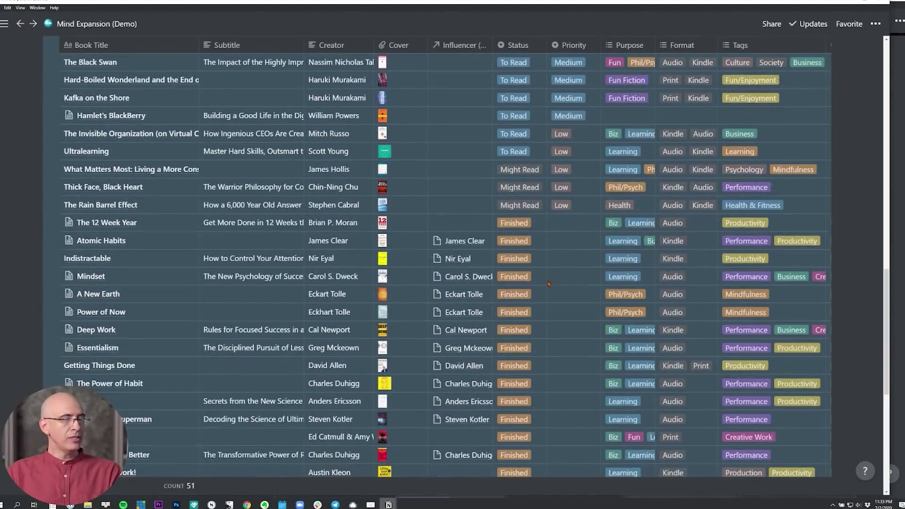
scroll(548, 283, "down", 1)
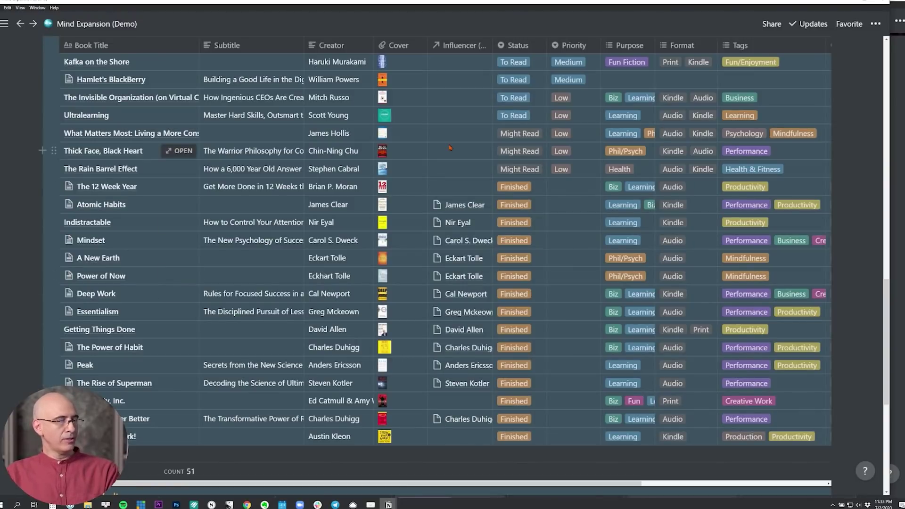
scroll(450, 148, "up", 3)
scroll(483, 197, "down", 1)
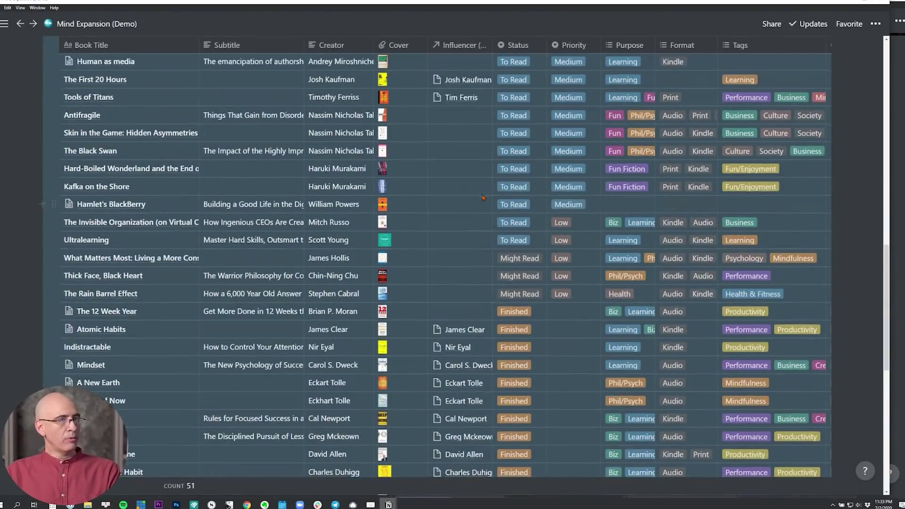
scroll(483, 197, "up", 5)
scroll(483, 197, "up", 2)
scroll(473, 195, "down", 2)
scroll(469, 192, "up", 1)
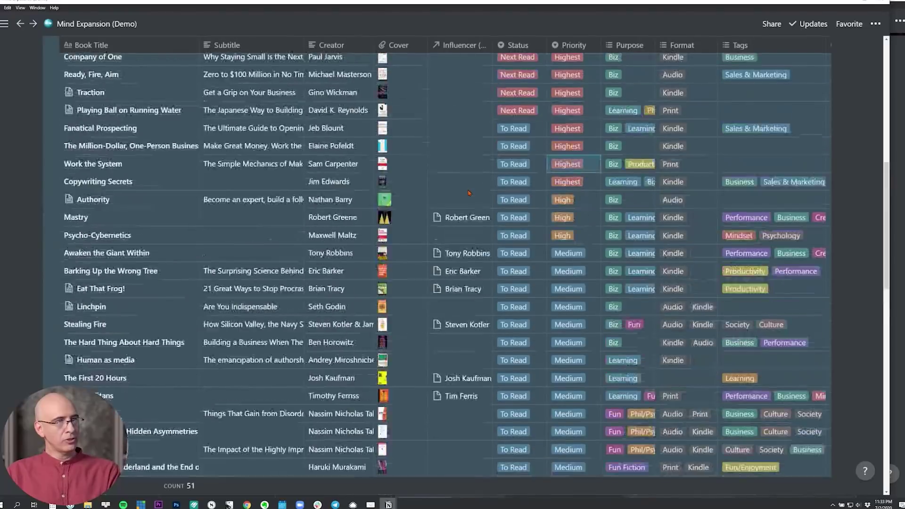
scroll(469, 193, "up", 1)
scroll(469, 192, "down", 4)
scroll(481, 176, "down", 2)
scroll(495, 156, "down", 2)
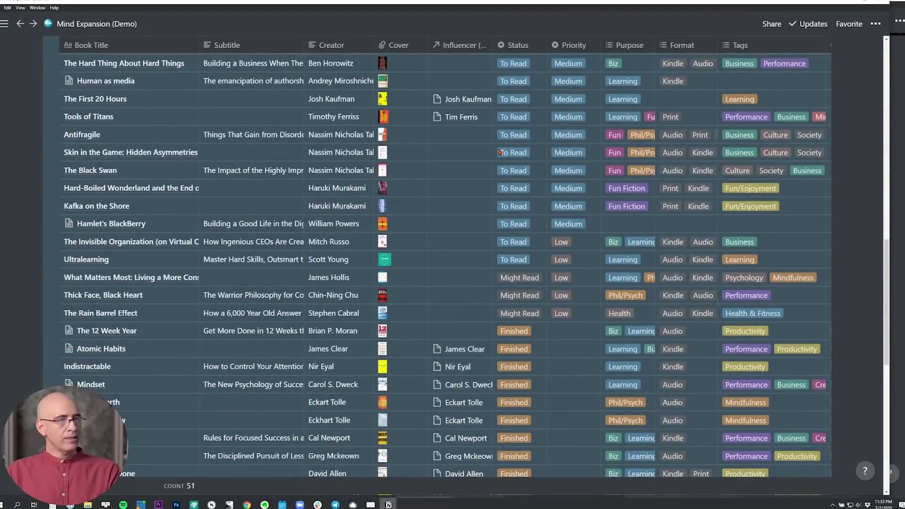
mouse_move(113, 277)
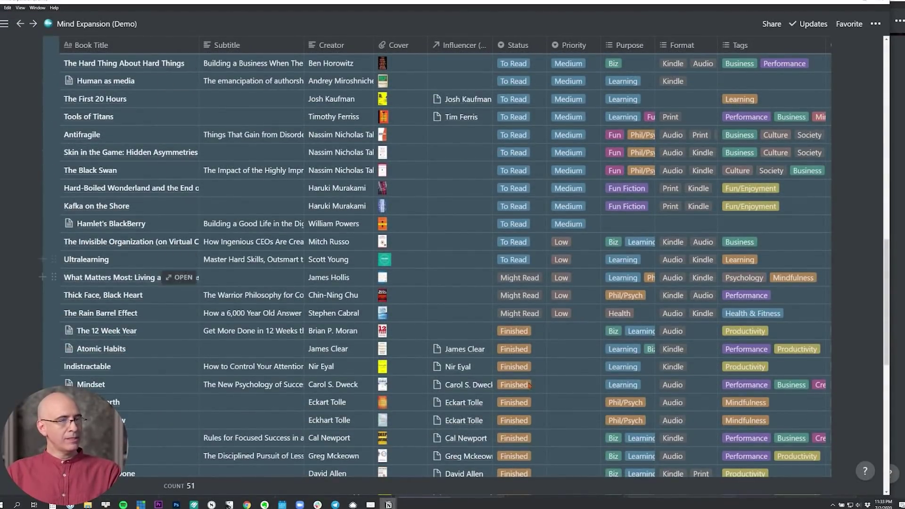
scroll(169, 277, "down", 3)
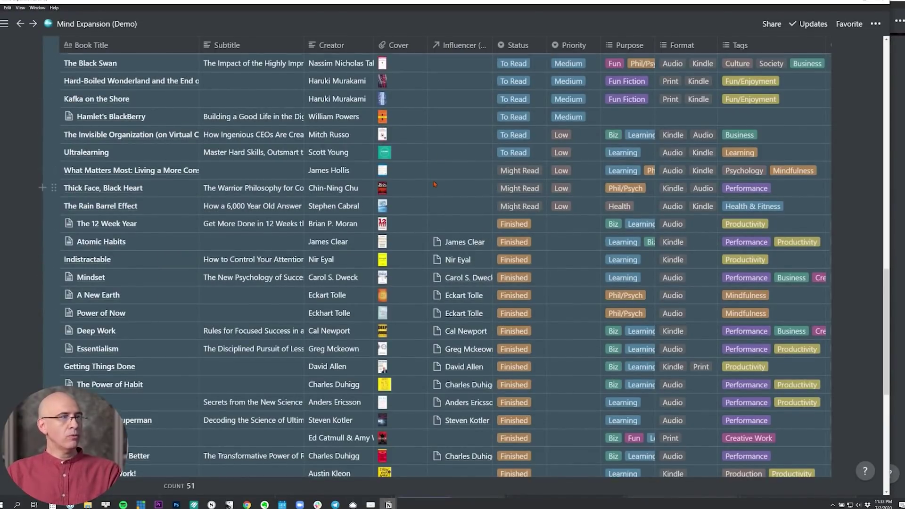
scroll(443, 153, "up", 10)
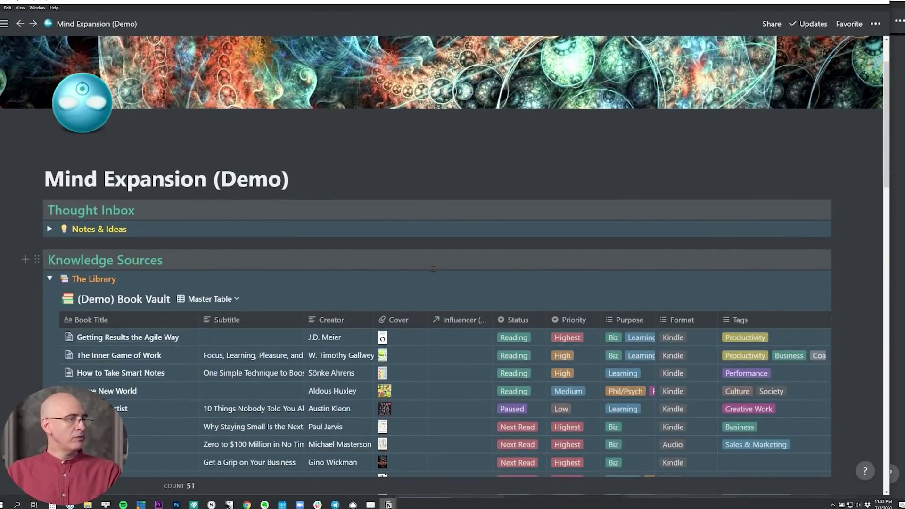
scroll(444, 212, "down", 3)
scroll(443, 212, "down", 3)
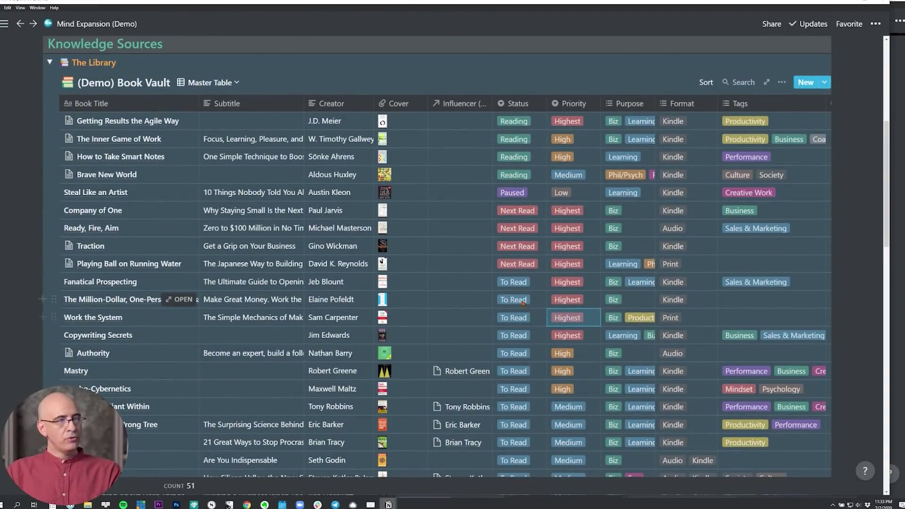
scroll(180, 283, "down", 5)
scroll(181, 282, "down", 5)
scroll(180, 283, "down", 4)
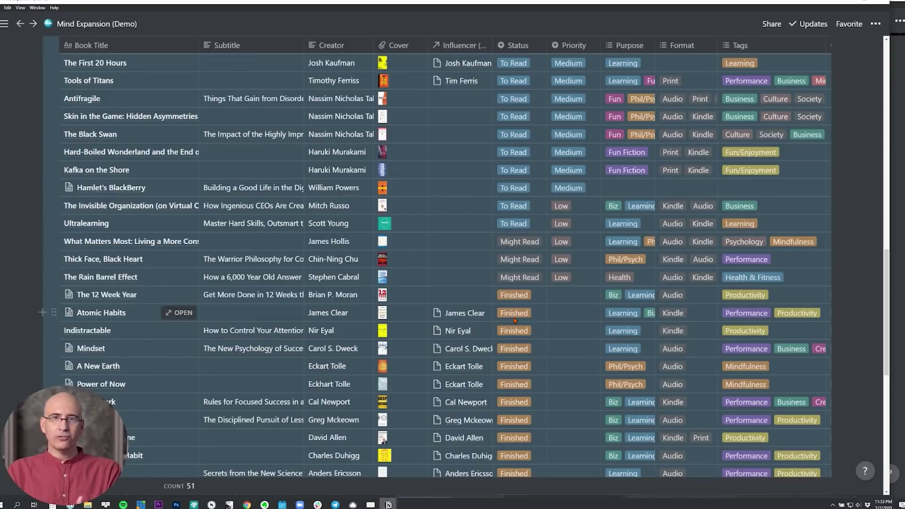
scroll(434, 331, "down", 3)
scroll(460, 283, "down", 3)
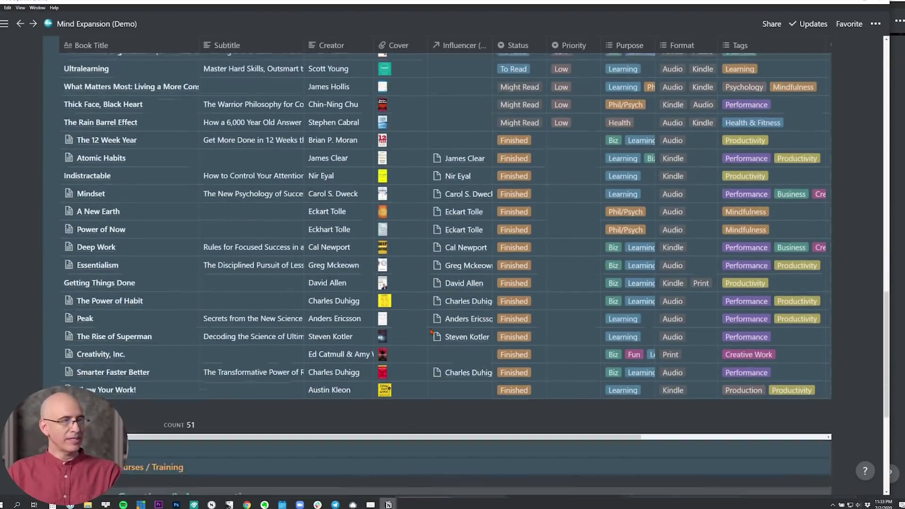
scroll(481, 247, "up", 2)
scroll(493, 210, "down", 1)
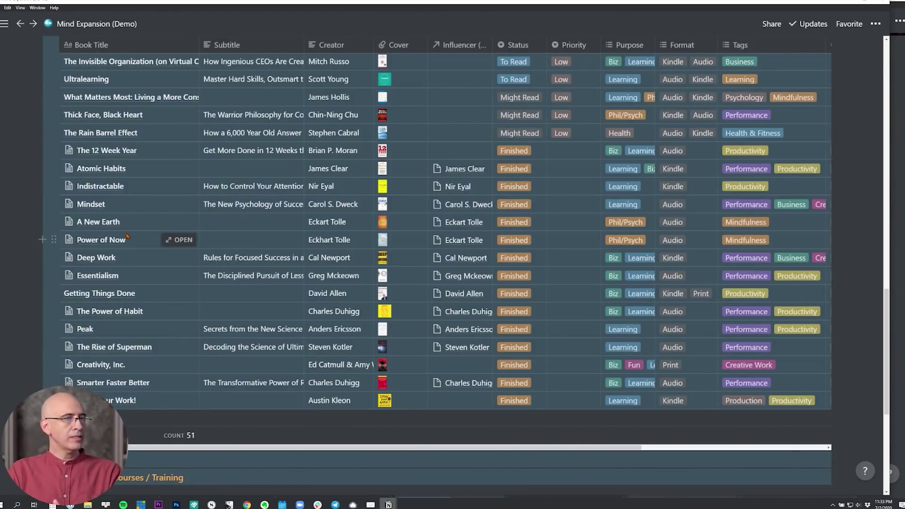
mouse_move(106, 150)
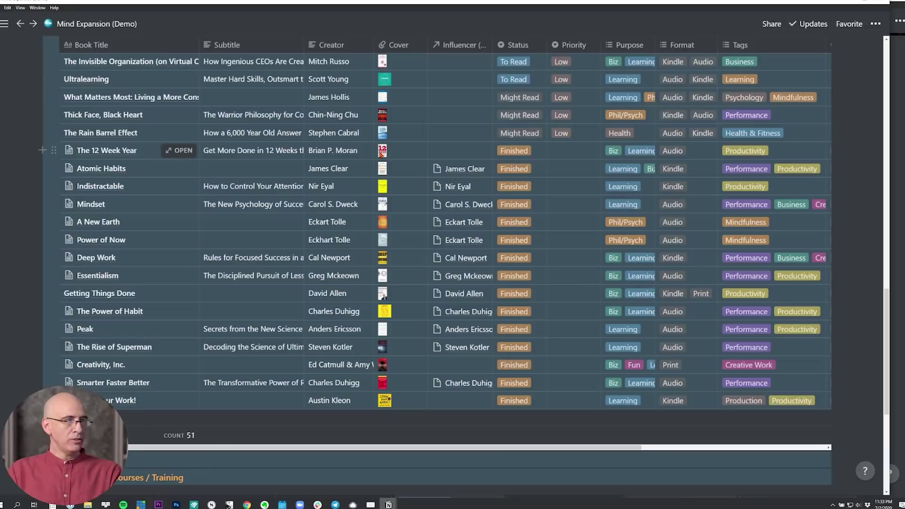
Open The 12 Week Year row as a peek page.
left_click(179, 150)
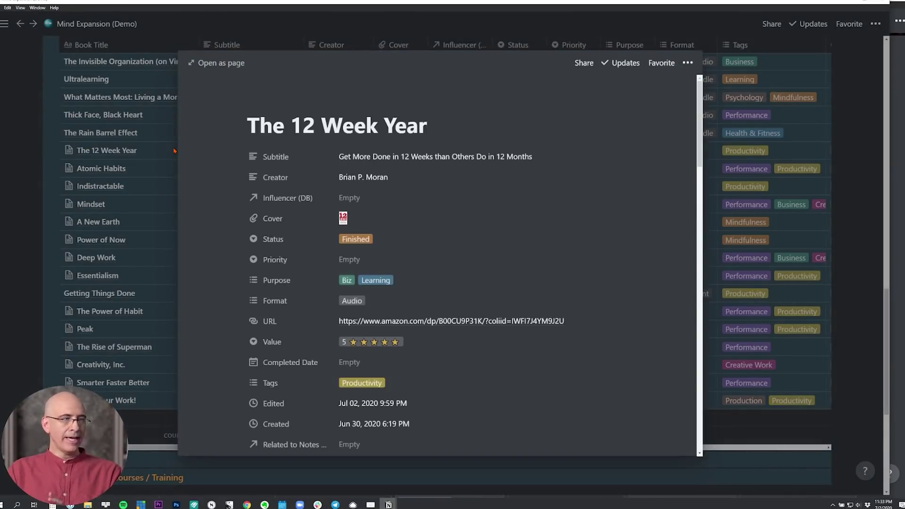
scroll(290, 203, "down", 5)
scroll(290, 203, "down", 5)
scroll(290, 203, "down", 5)
scroll(290, 203, "down", 3)
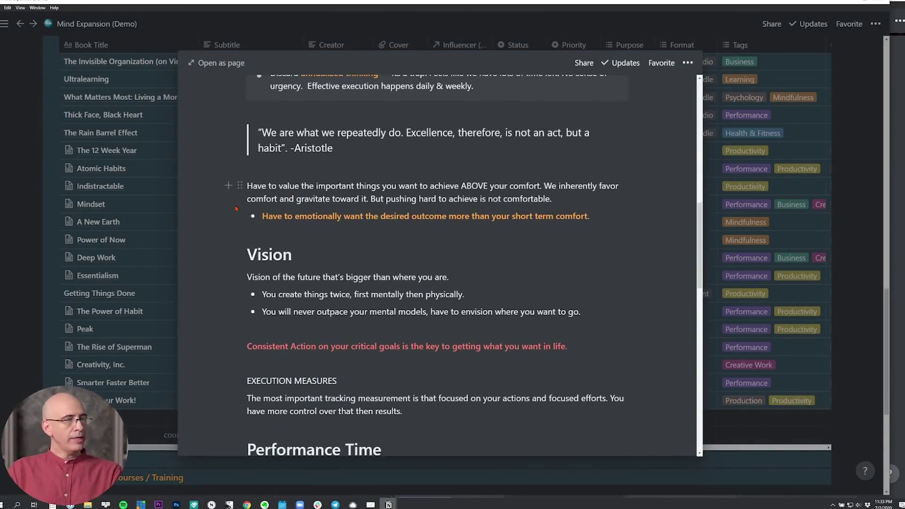
scroll(290, 203, "down", 1)
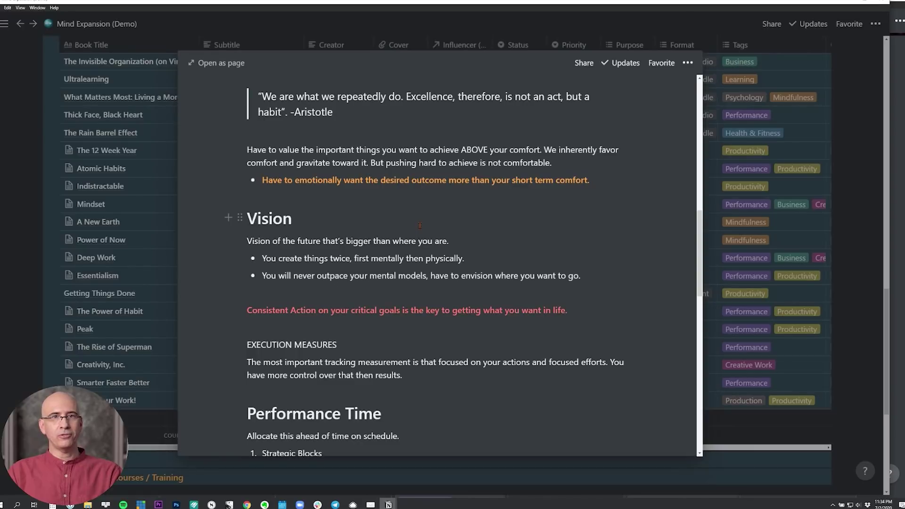
scroll(421, 225, "up", 2)
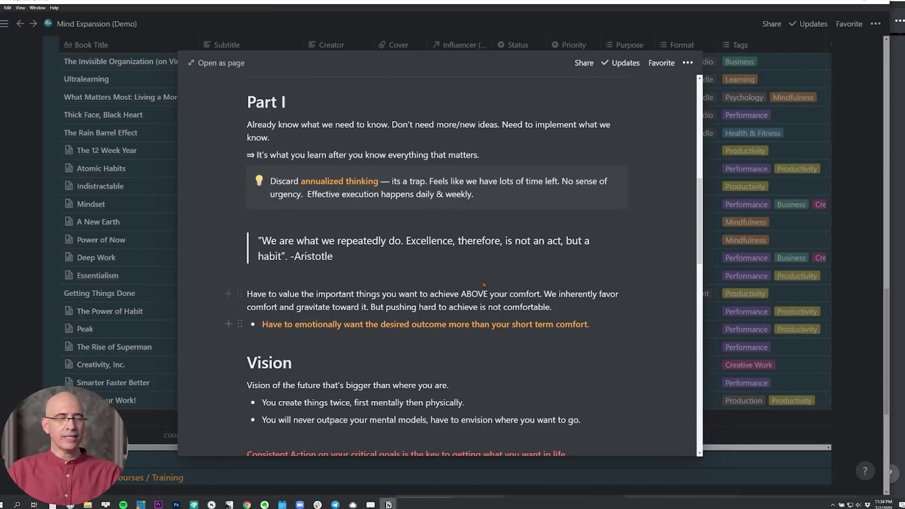
scroll(459, 285, "down", 1)
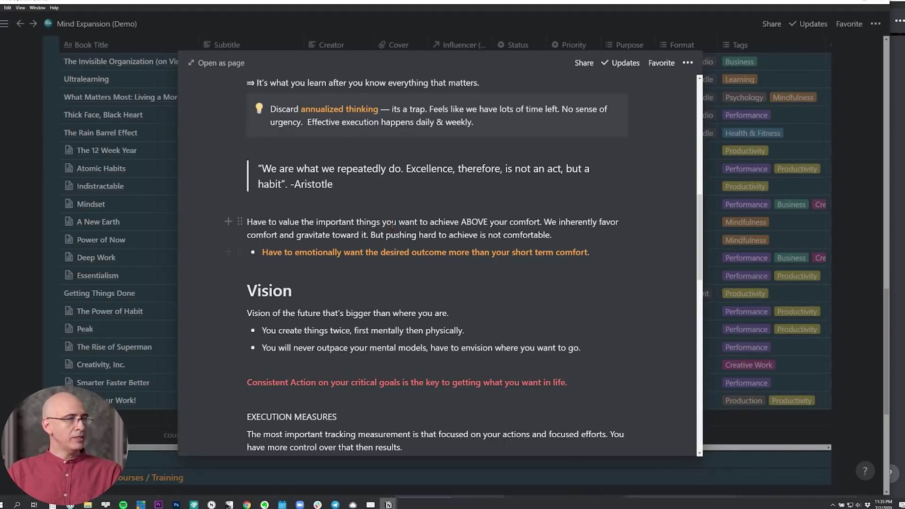
left_click_drag(317, 222, 433, 223)
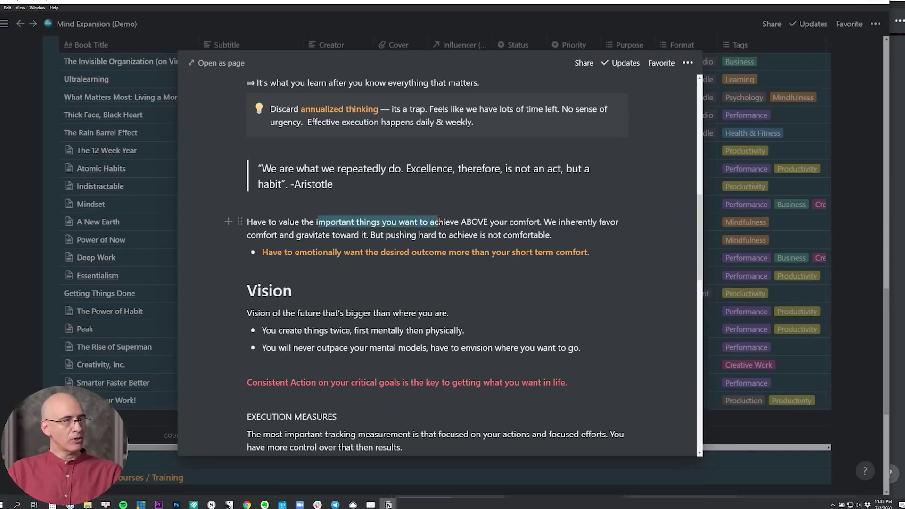
Colour the selected phrase about valuing important goals orange, then deselect it.
left_click(488, 200)
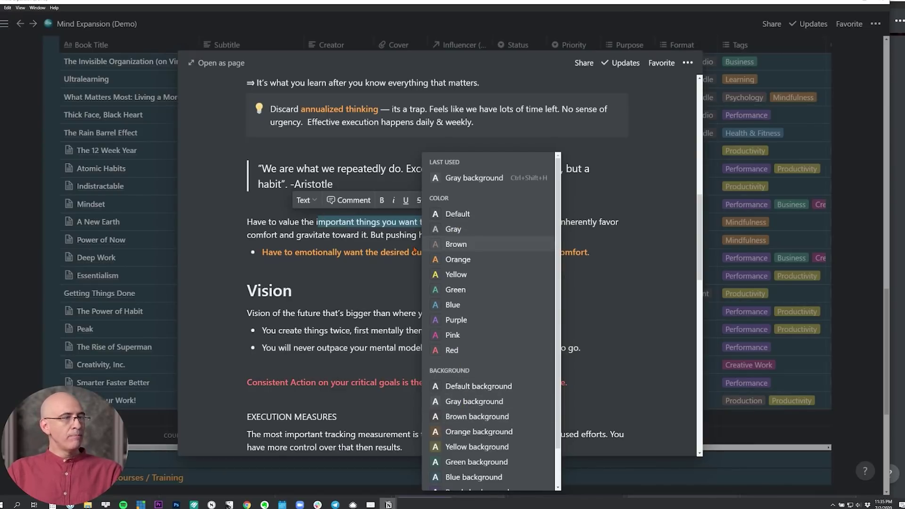
left_click(457, 259)
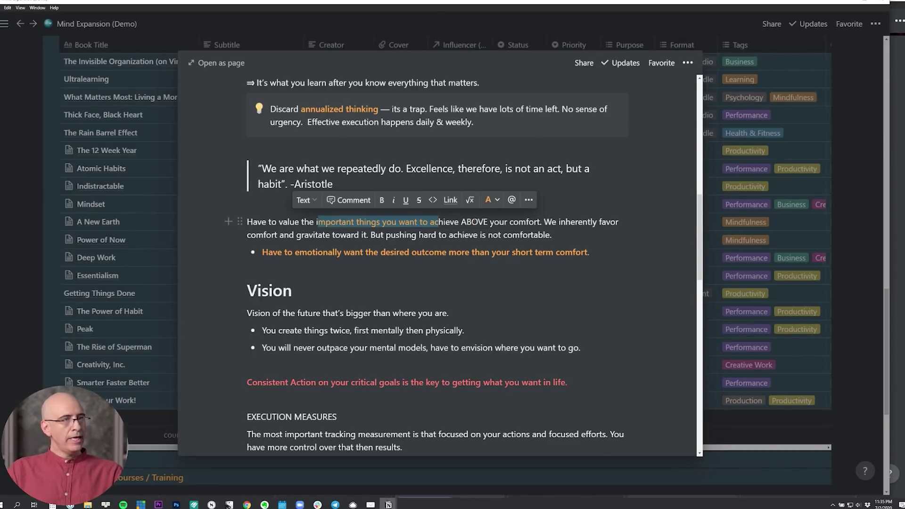
left_click(497, 200)
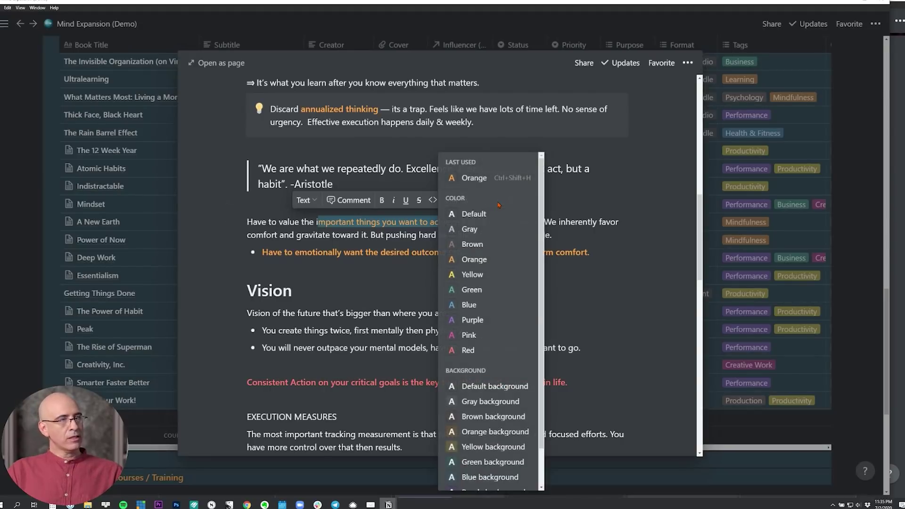
left_click(495, 244)
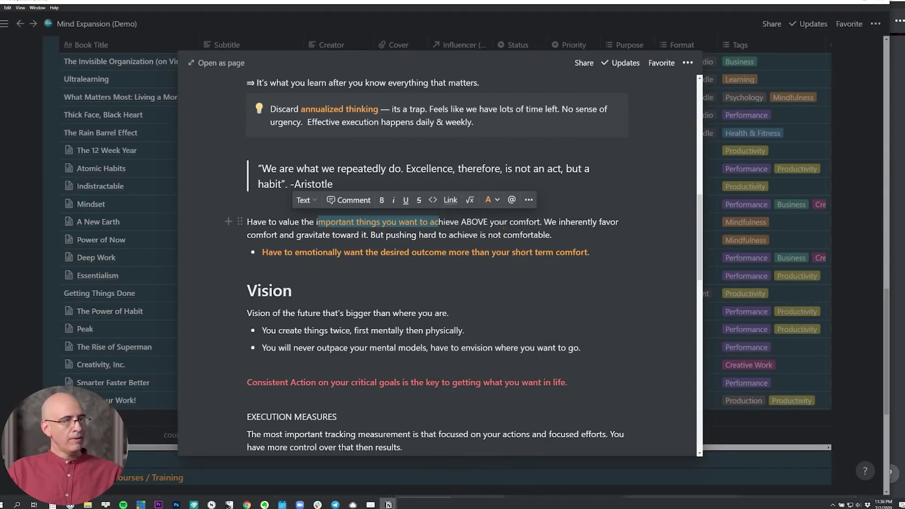
left_click(346, 225)
scroll(439, 222, "down", 3)
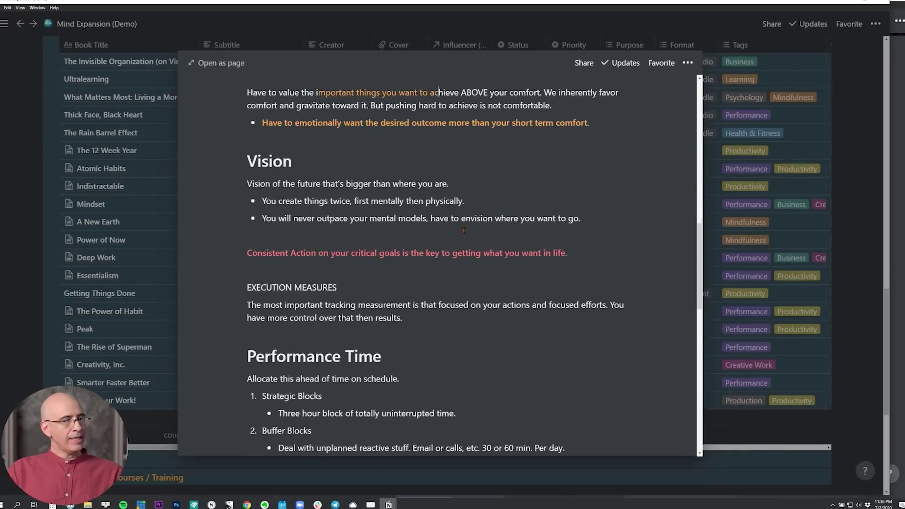
scroll(424, 226, "down", 2)
left_click_drag(283, 254, 437, 253)
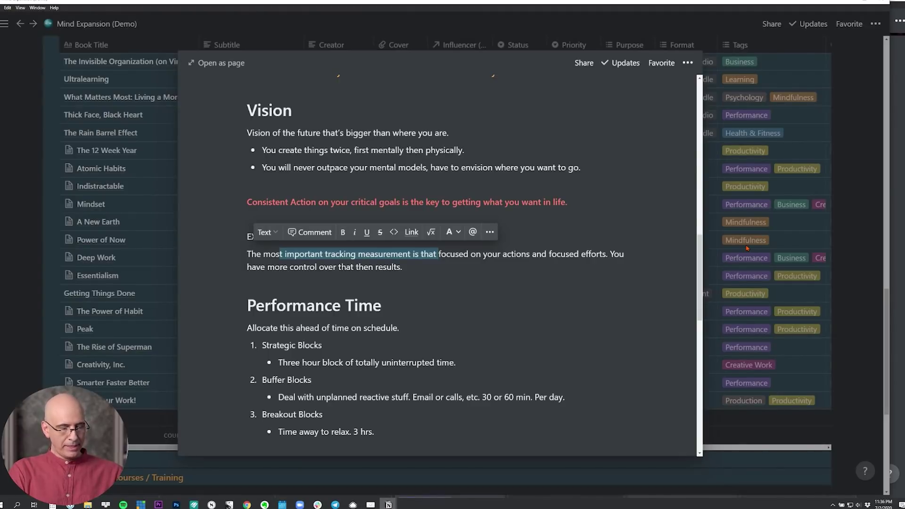
key("ctrl+shift+h")
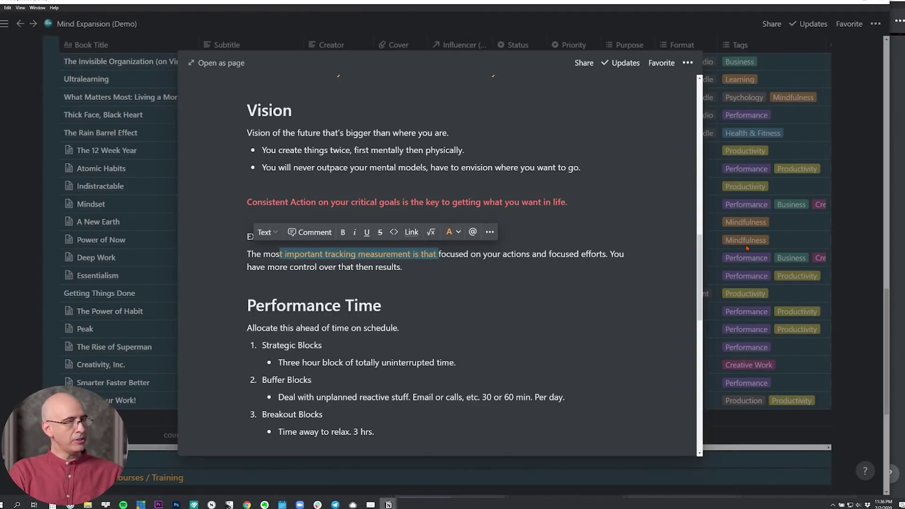
left_click_drag(512, 252, 570, 254)
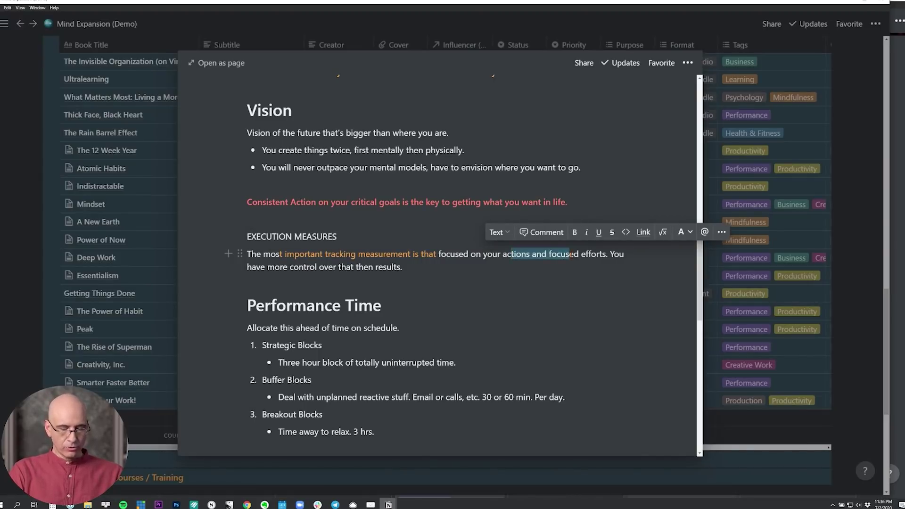
key("ctrl+shift+h")
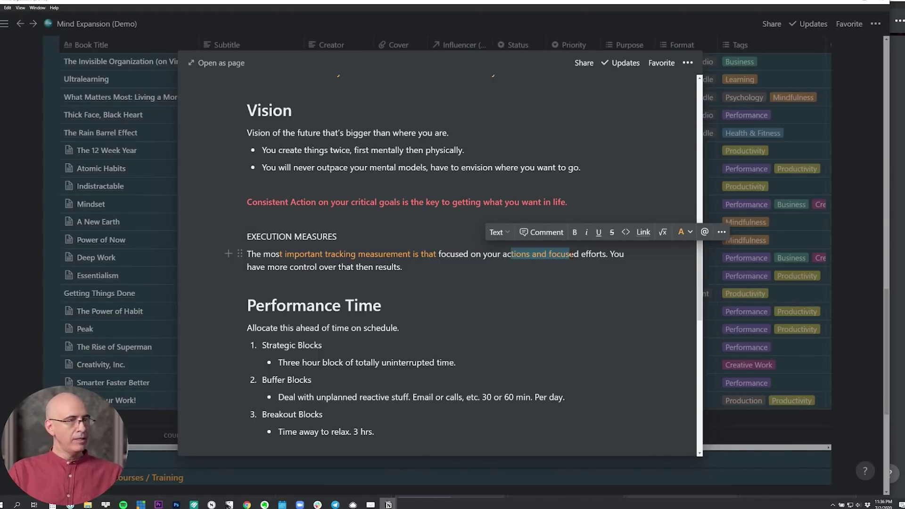
mouse_move(323, 327)
left_click_drag(282, 327, 326, 328)
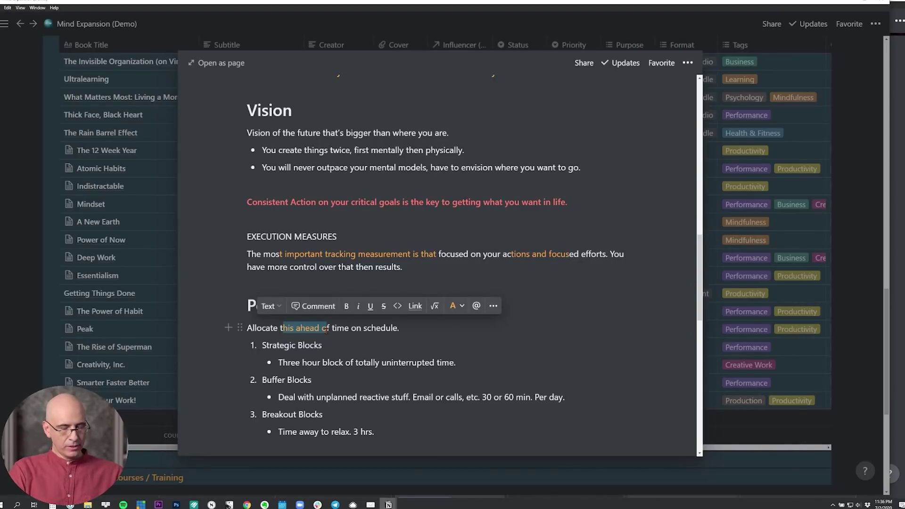
key("ctrl+b")
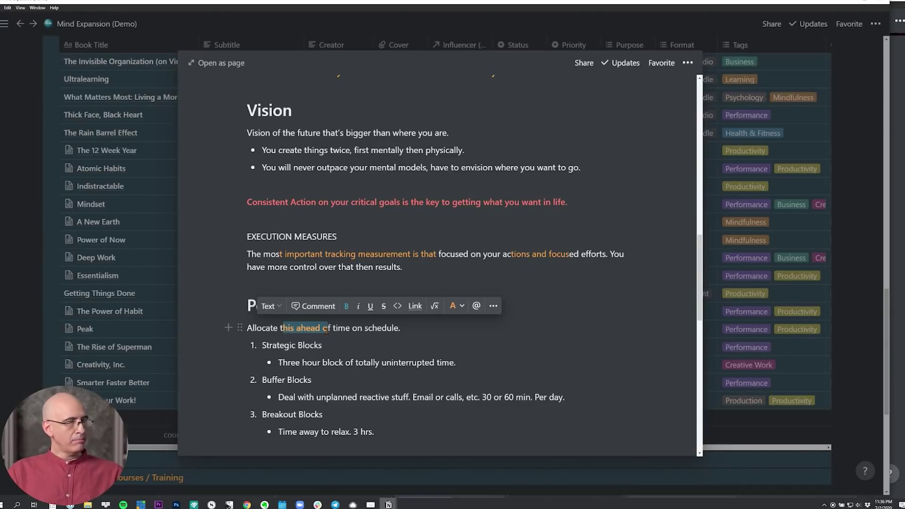
key("ctrl+b")
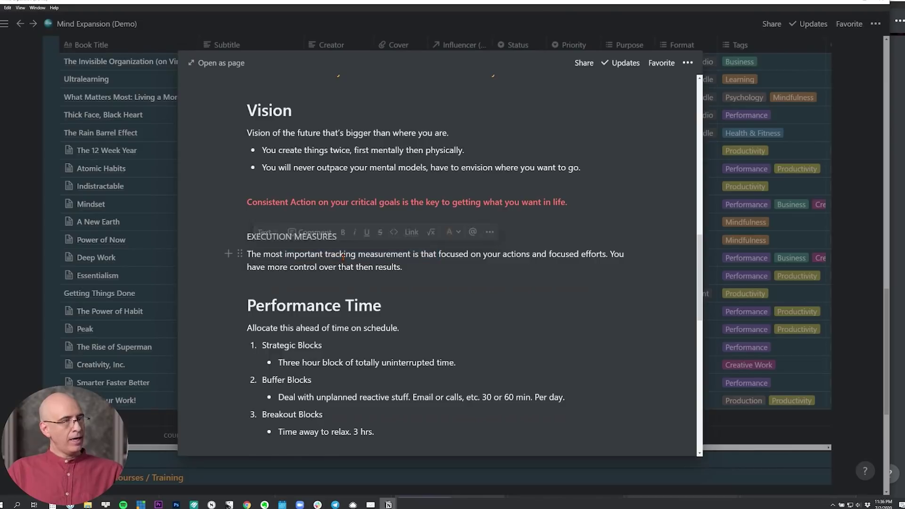
scroll(424, 255, "up", 3)
left_click_drag(318, 258, 438, 257)
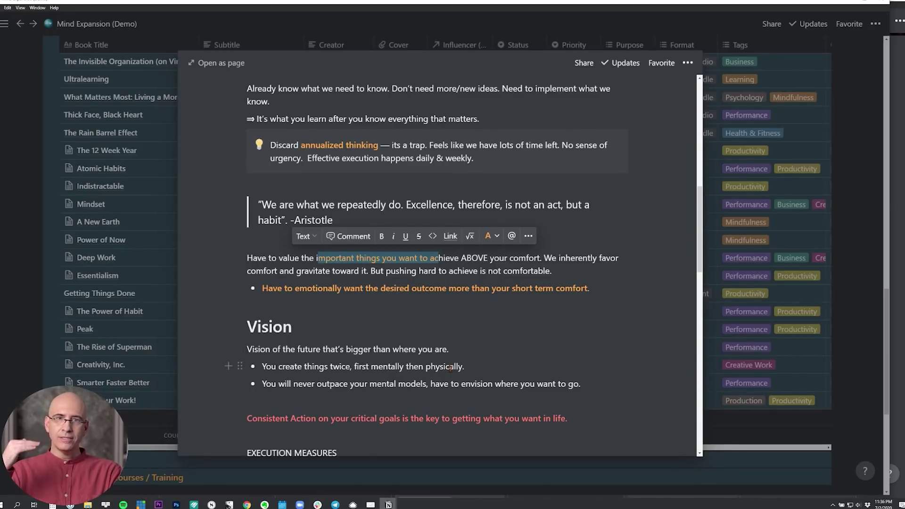
scroll(440, 368, "down", 3)
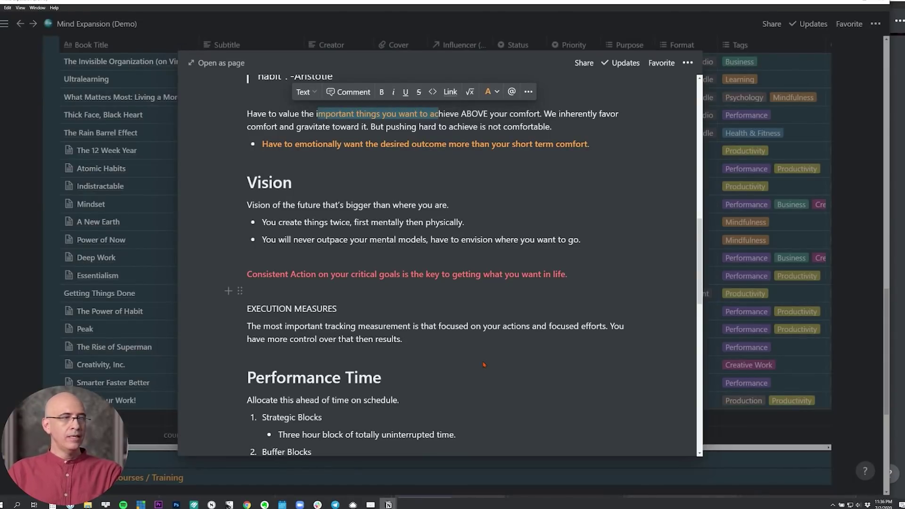
Colour the selected words in the three-hour block bullet pink.
left_click_drag(270, 326, 373, 327)
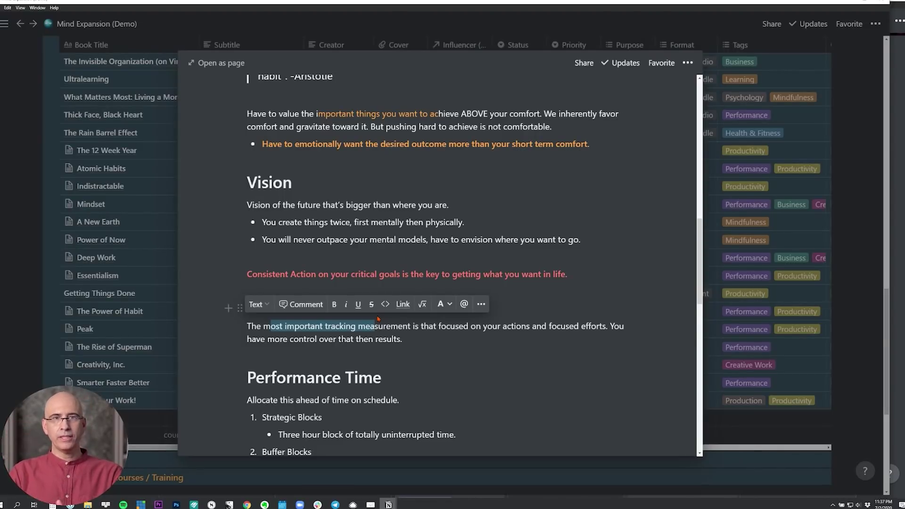
left_click(379, 320)
scroll(339, 282, "down", 2)
left_click_drag(288, 291, 387, 290)
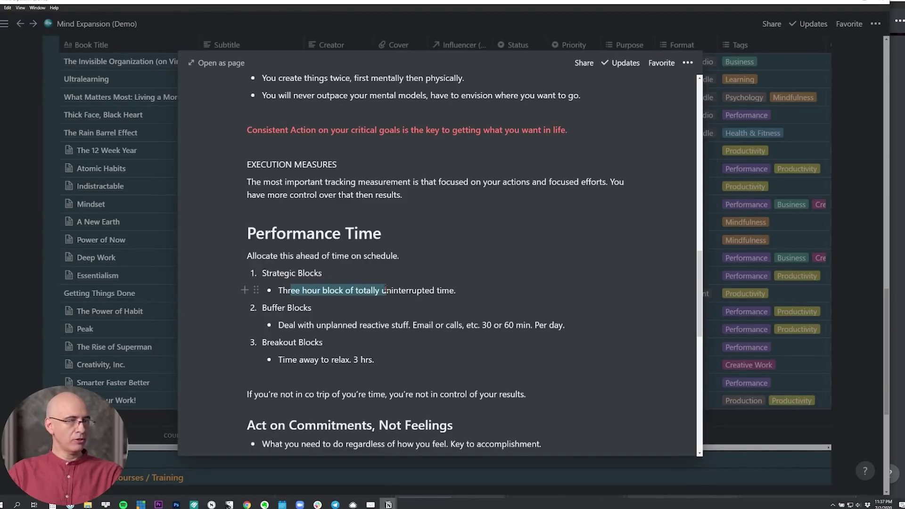
left_click(467, 269)
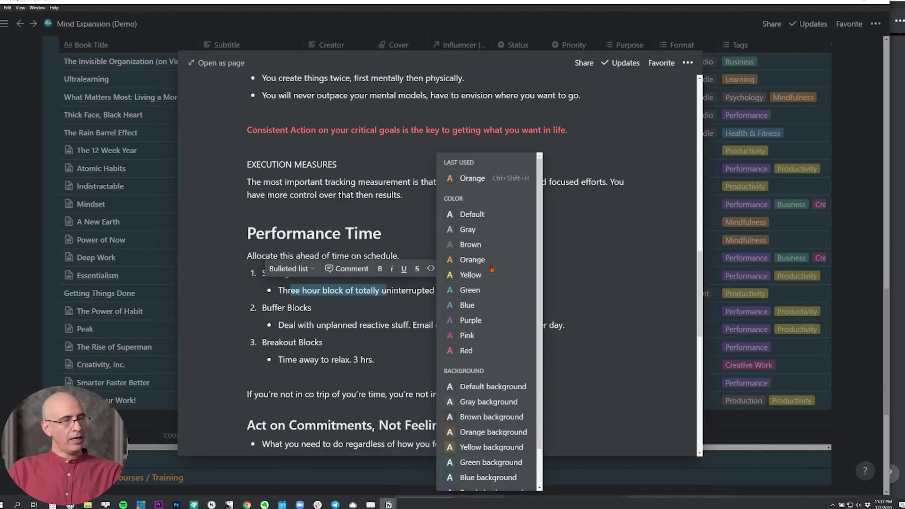
left_click(469, 335)
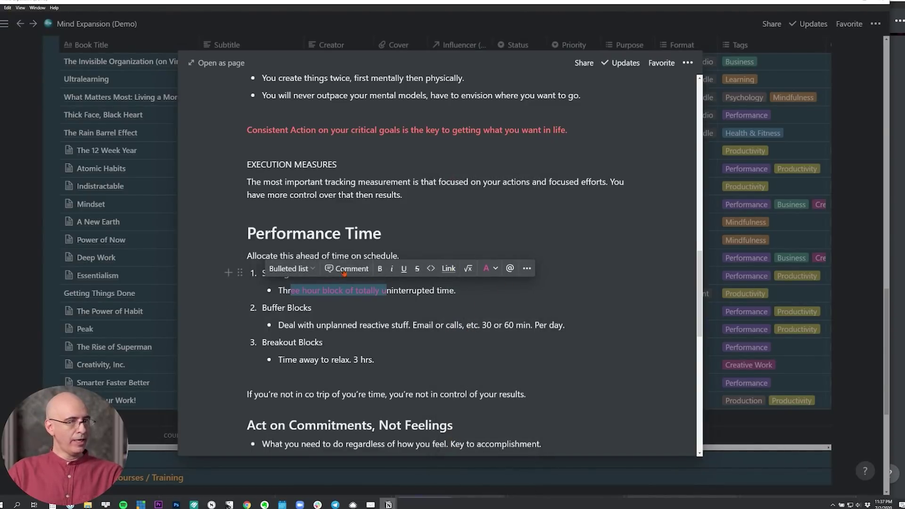
left_click(487, 228)
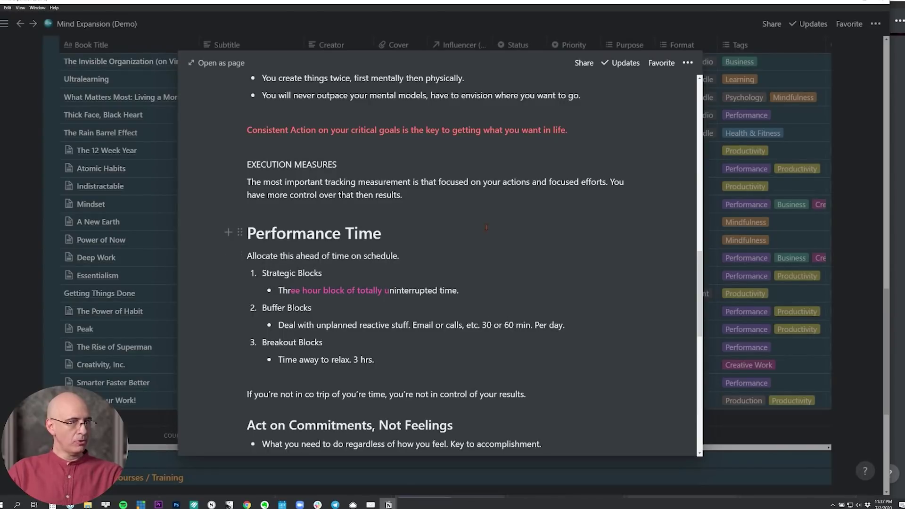
mouse_move(421, 325)
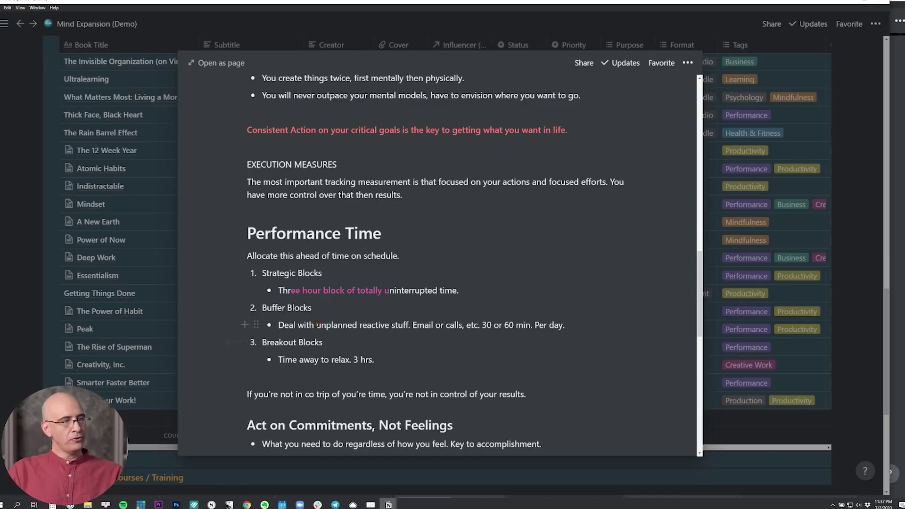
Underline the word 'unplanned' in the Buffer Blocks bullet with Ctrl+U.
left_click_drag(317, 324, 380, 325)
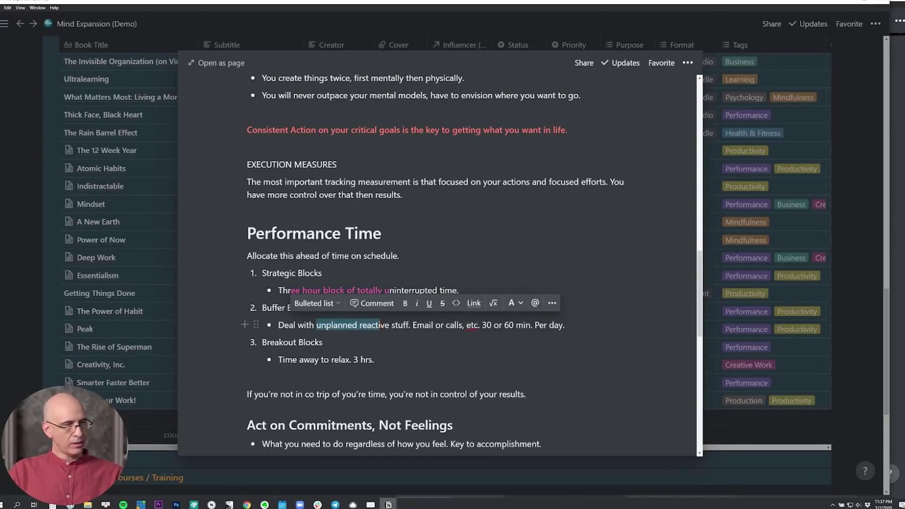
left_click(349, 309)
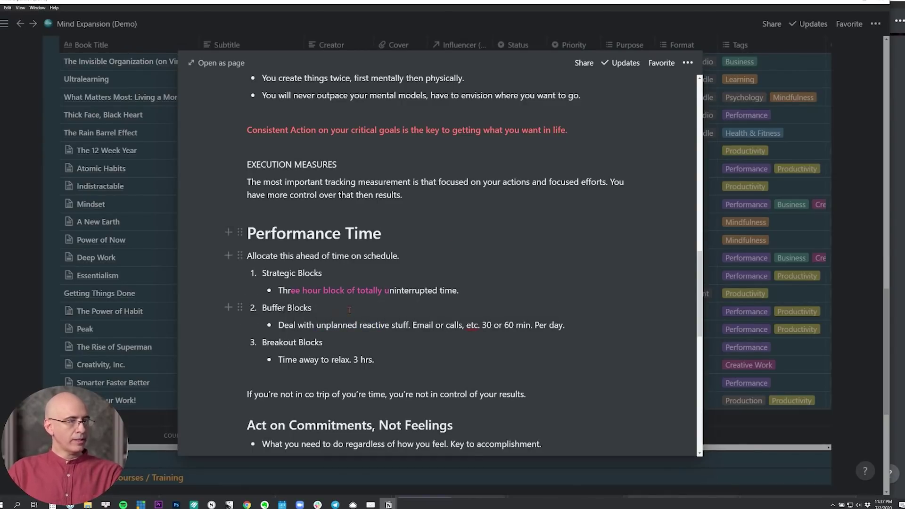
double_click(343, 324)
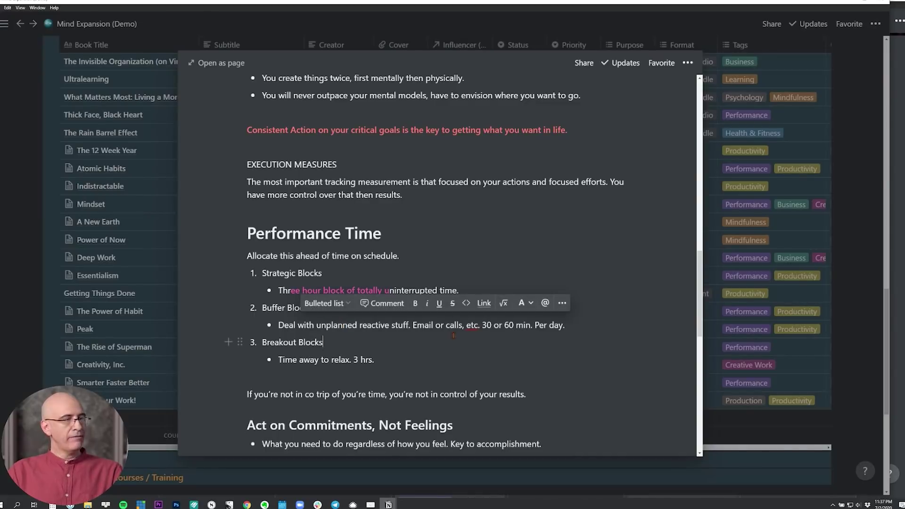
left_click(440, 334)
double_click(338, 325)
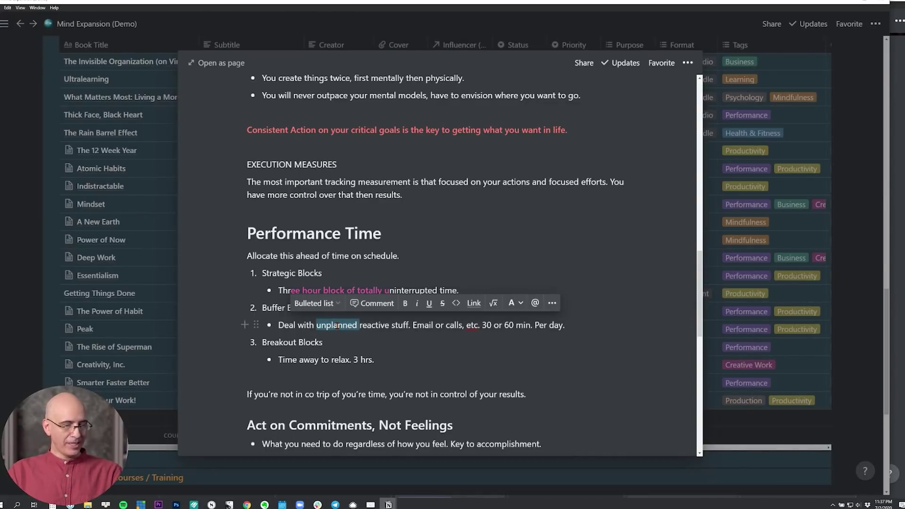
key("ctrl+u")
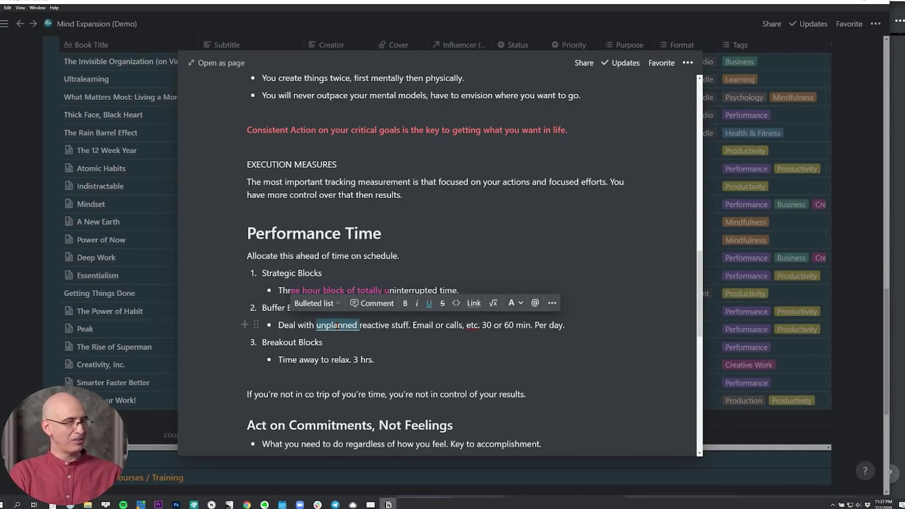
left_click(534, 239)
scroll(460, 283, "down", 1)
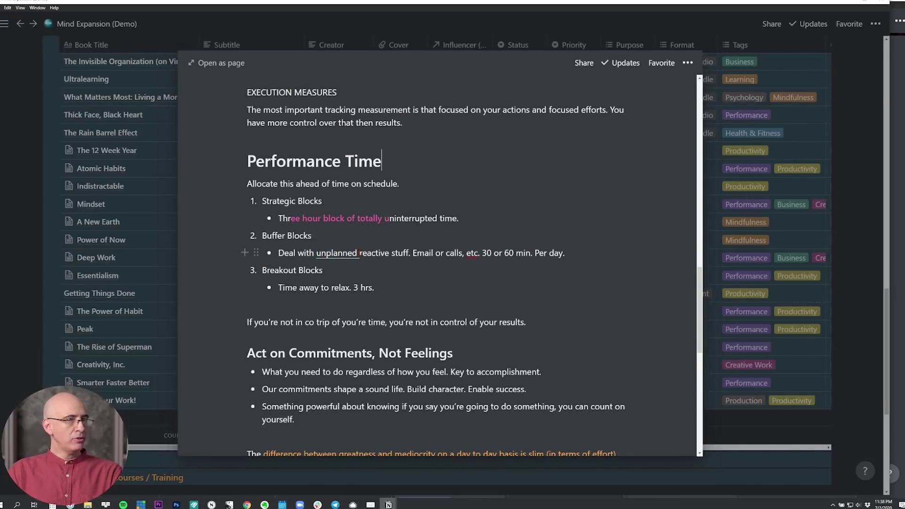
scroll(360, 253, "up", 1)
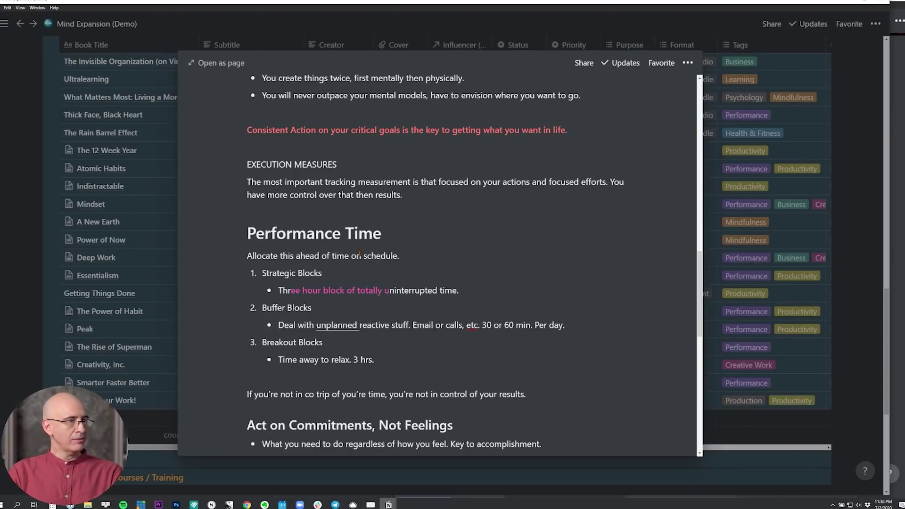
mouse_move(323, 183)
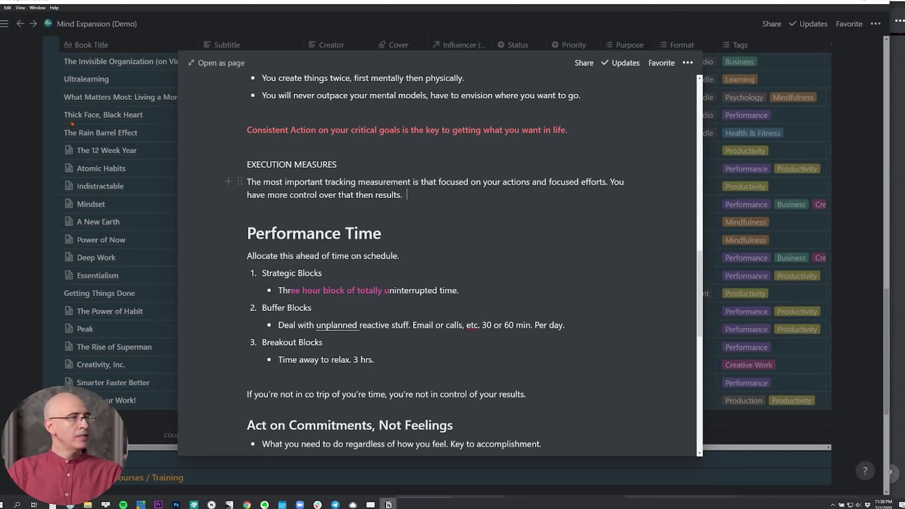
Close The 12 Week Year peek page to return to the master table.
left_click(39, 120)
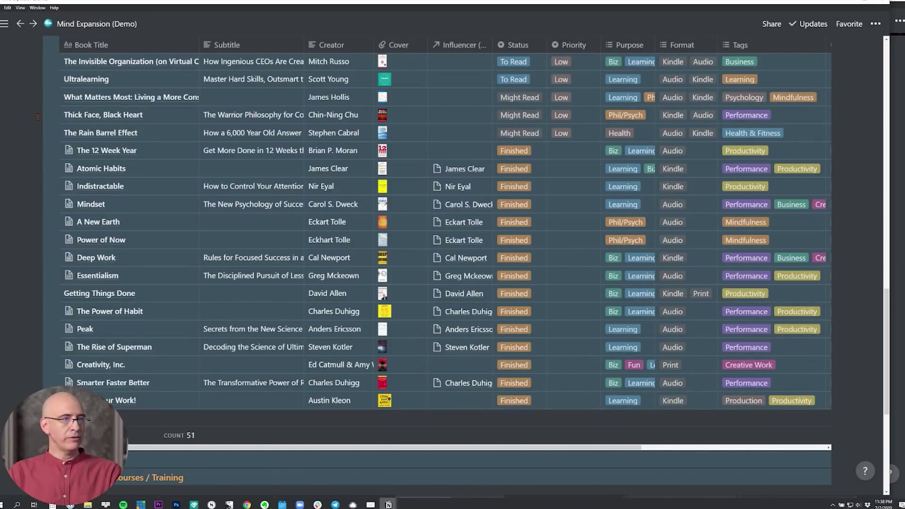
mouse_move(92, 66)
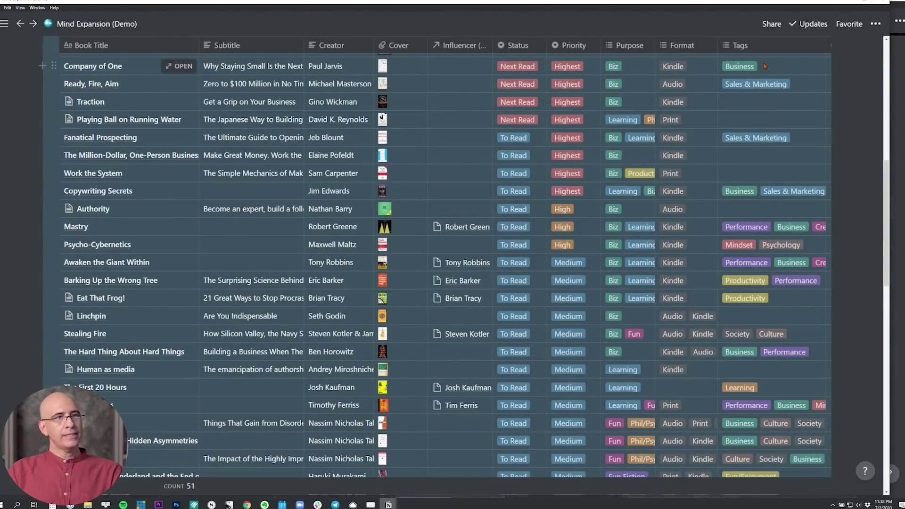
Glance at the Tags and Purpose options, then bring up the Amazon Book Wish List.
left_click(742, 66)
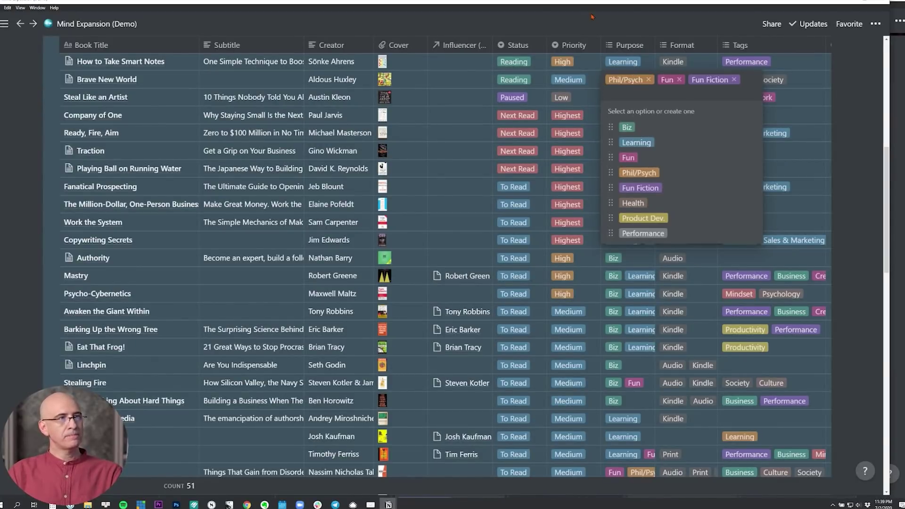
key("Escape")
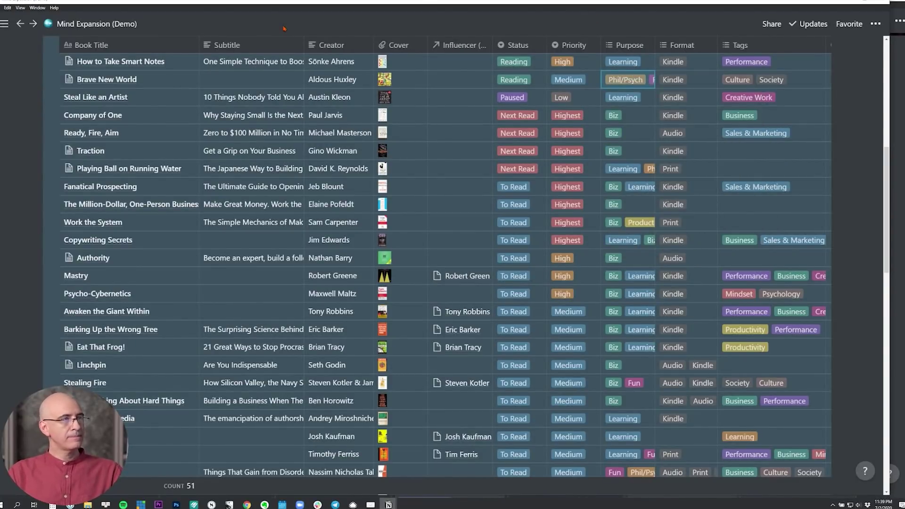
key("alt+Tab")
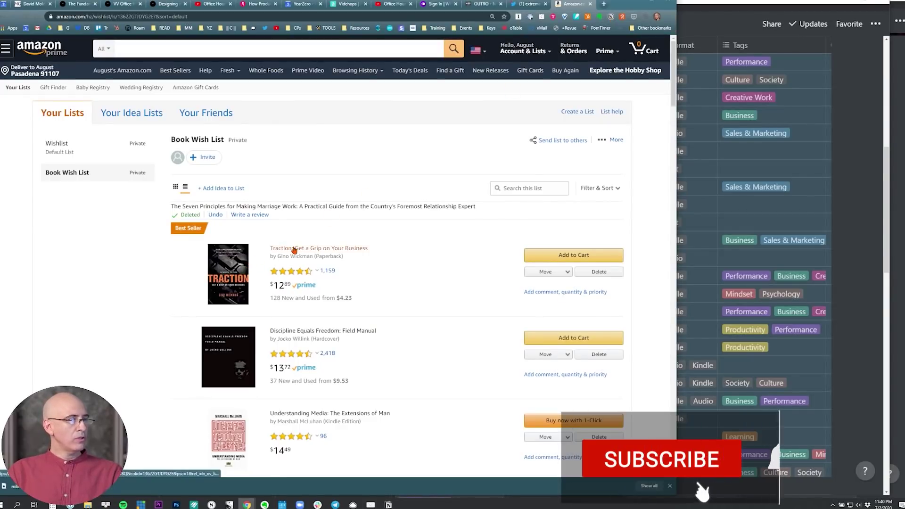
Clip the Traction Amazon page into Book Vault with Save to Notion and open it.
left_click(295, 249)
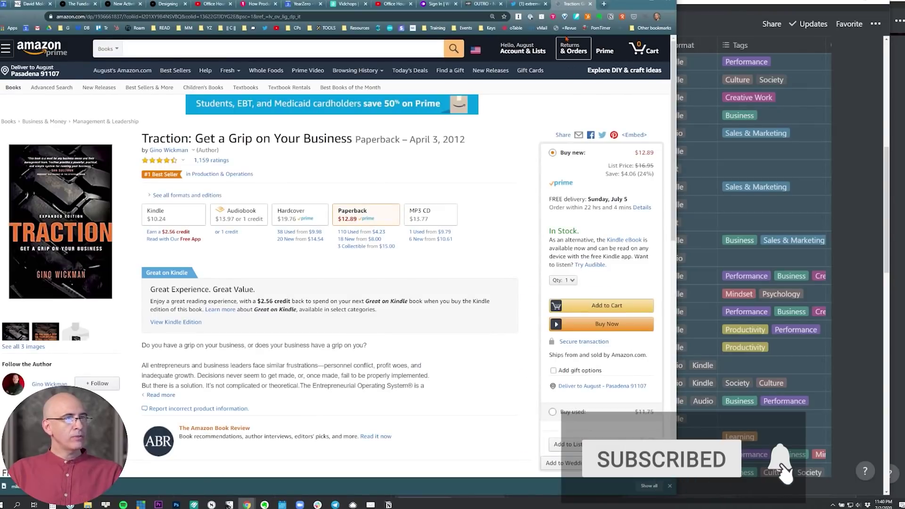
left_click(611, 16)
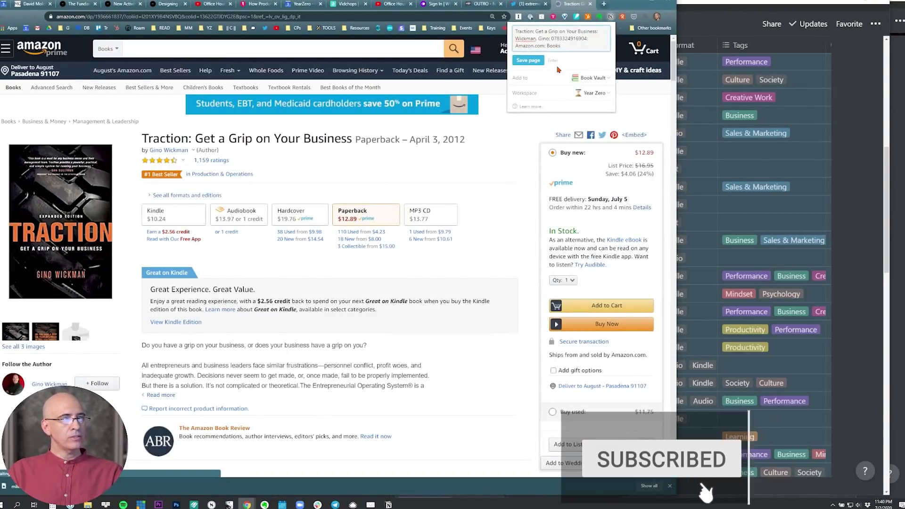
left_click(595, 77)
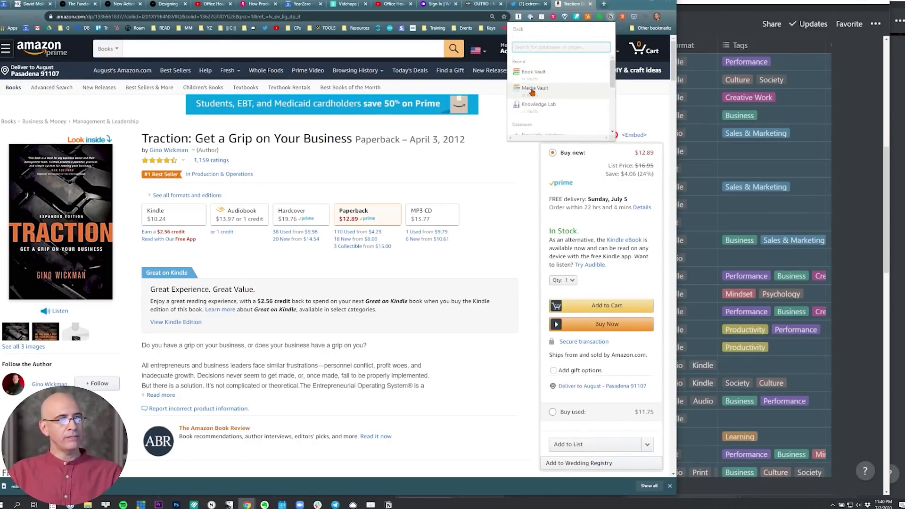
left_click(544, 73)
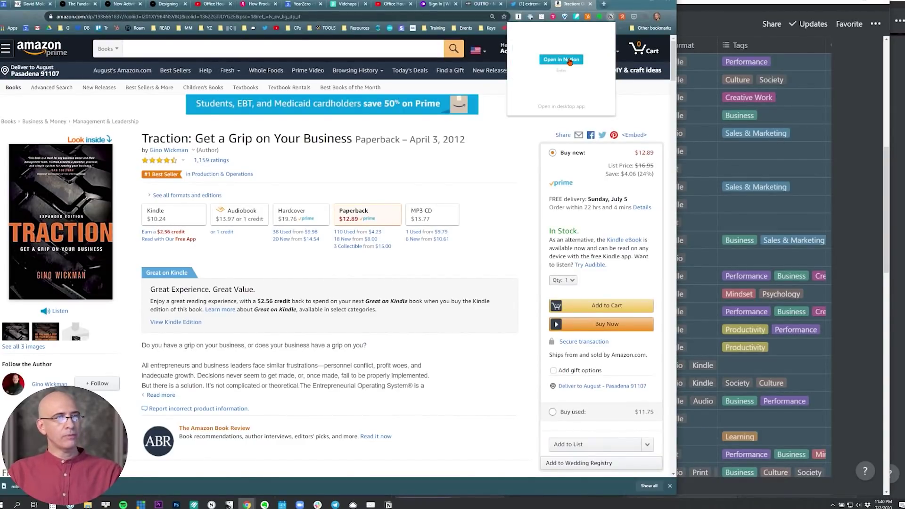
left_click(570, 61)
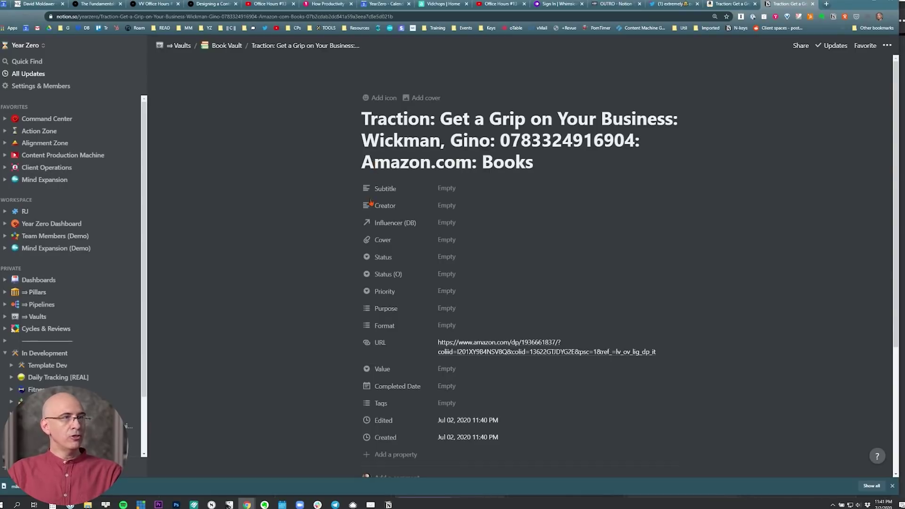
mouse_move(519, 141)
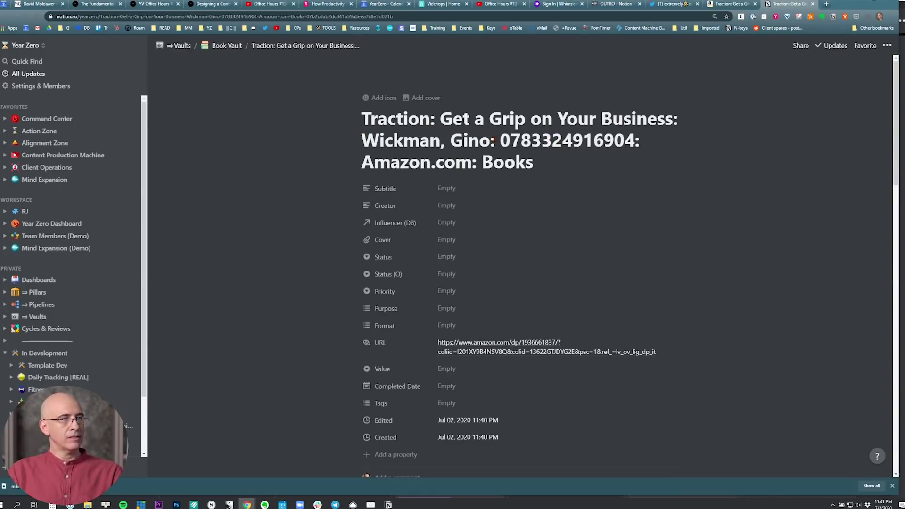
Cut 'Wickman, Gino' from the title and enter it as Creator 'Gino Wickman'.
left_click_drag(363, 138, 488, 141)
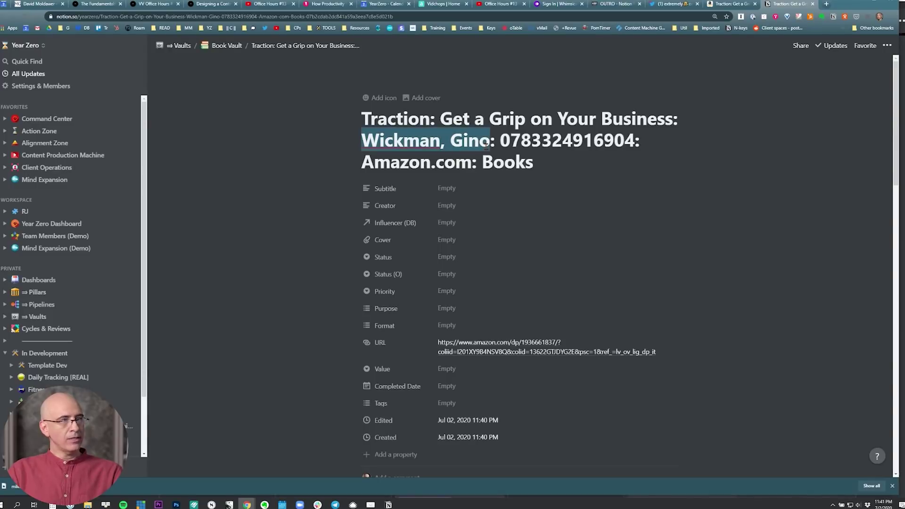
key("ctrl+x")
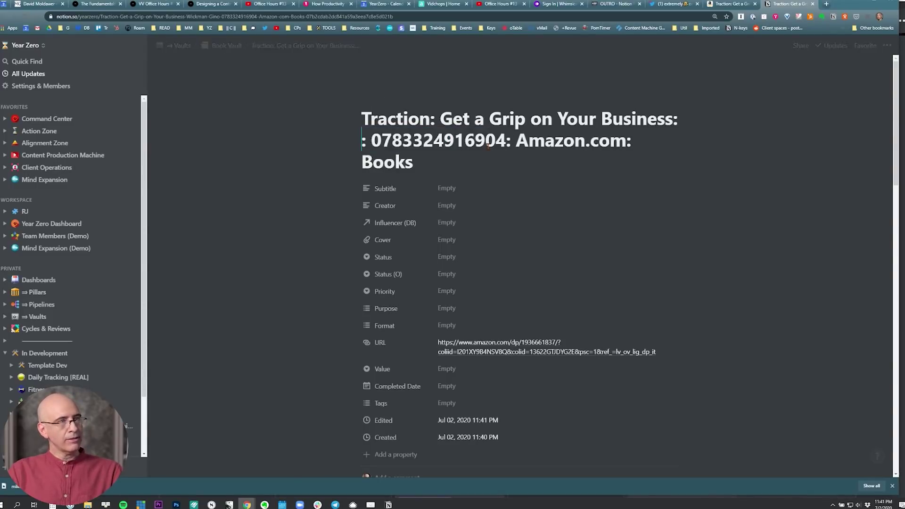
left_click(450, 207)
key("ctrl+v")
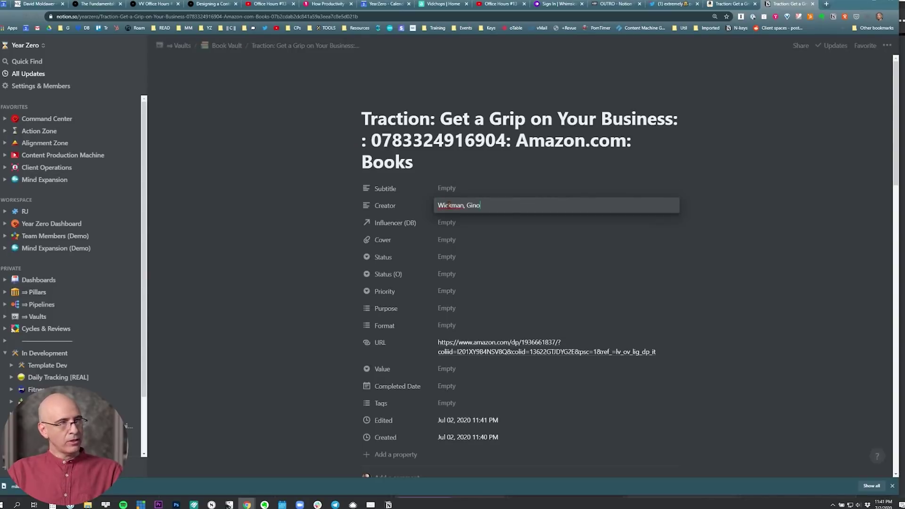
double_click(448, 205)
type("Gino")
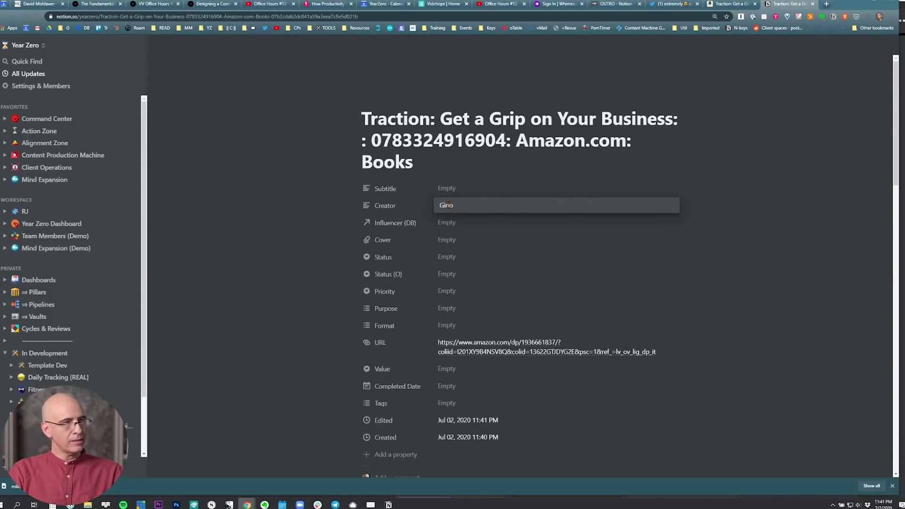
type(" Wickman")
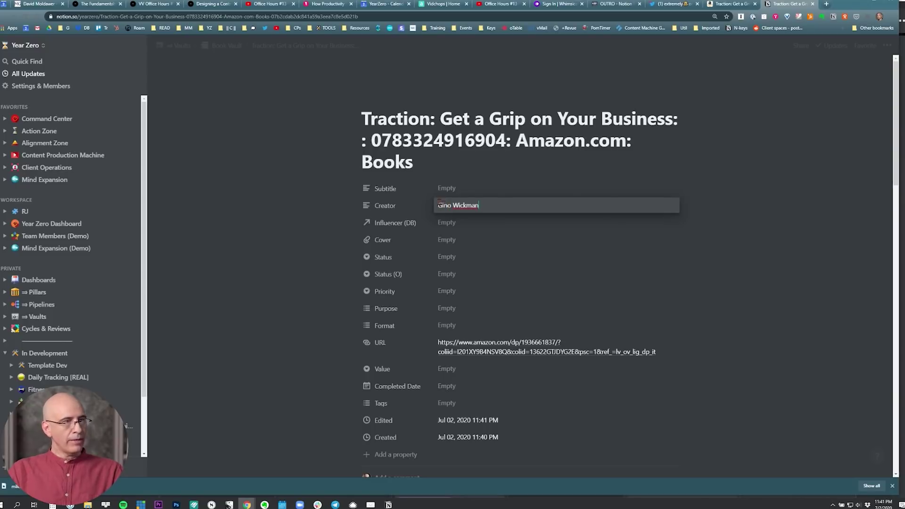
key("Return")
Delete the ISBN/Amazon suffix, move 'Get a Grip on Your Business' to Subtitle, drop the colon.
left_click_drag(413, 162, 362, 140)
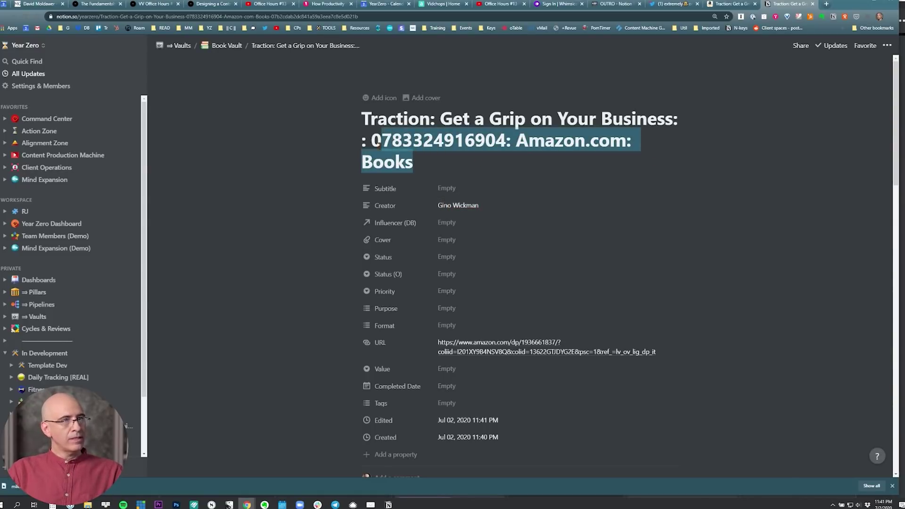
key("BackSpace")
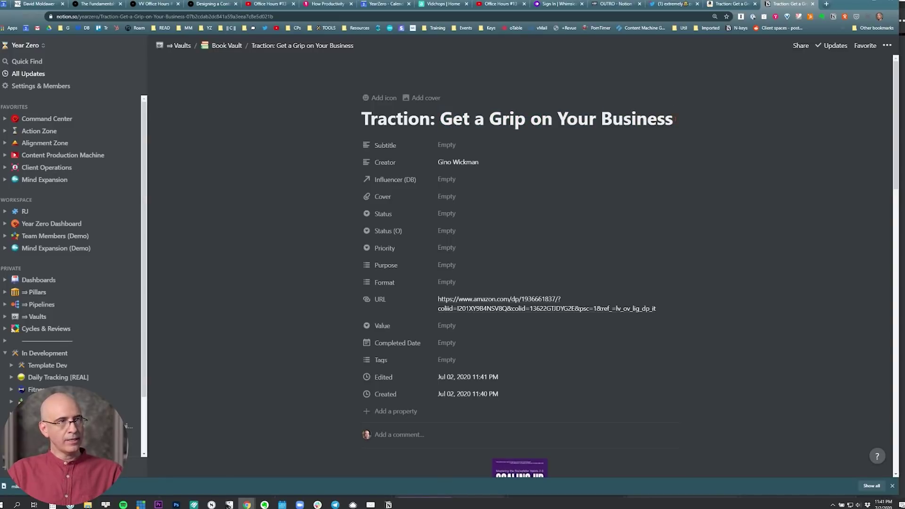
left_click_drag(672, 120, 440, 119)
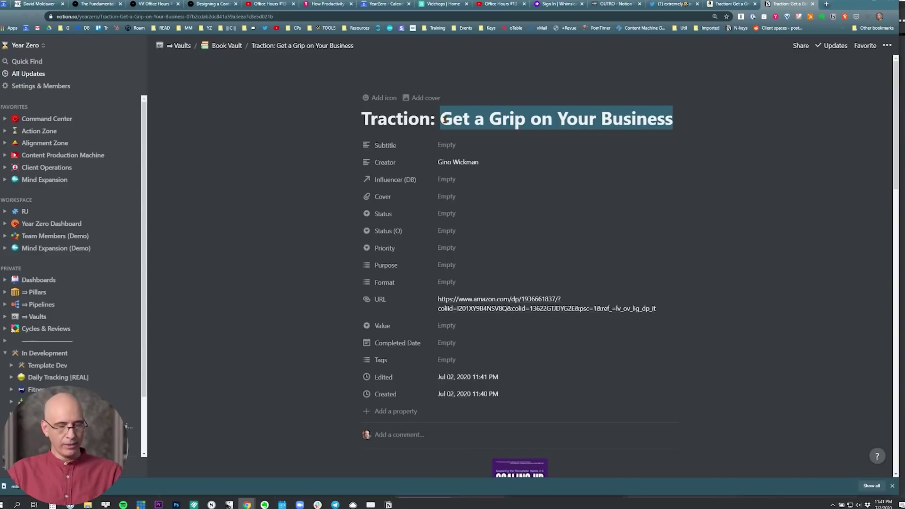
key("ctrl+x")
left_click(446, 145)
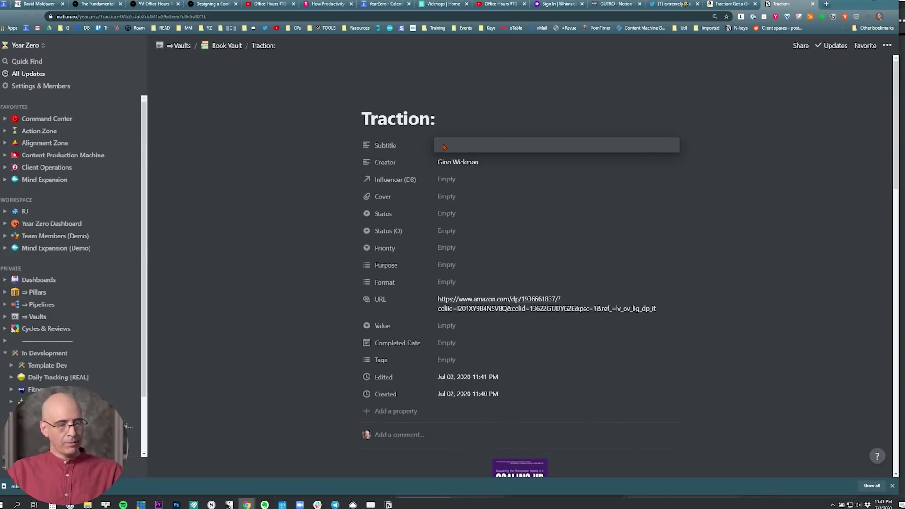
key("ctrl+v")
key("Return")
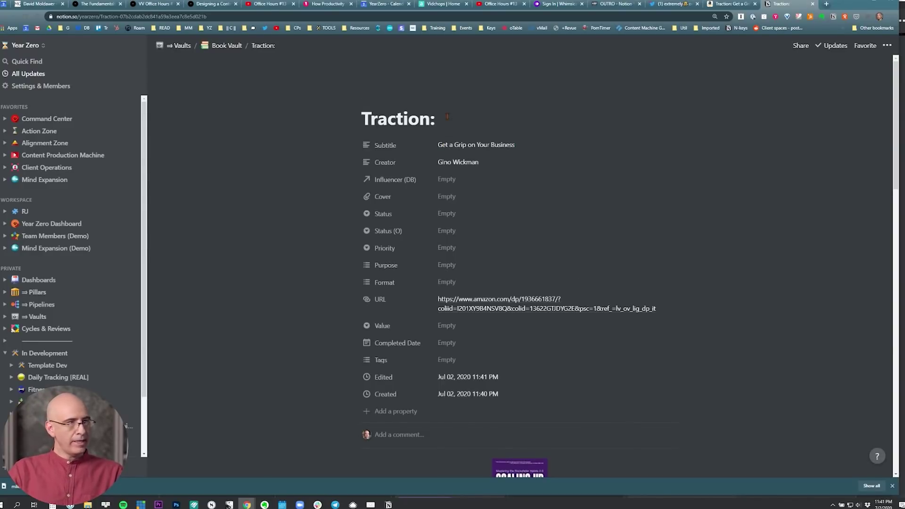
left_click(446, 117)
key("BackSpace")
key("BackSpace")
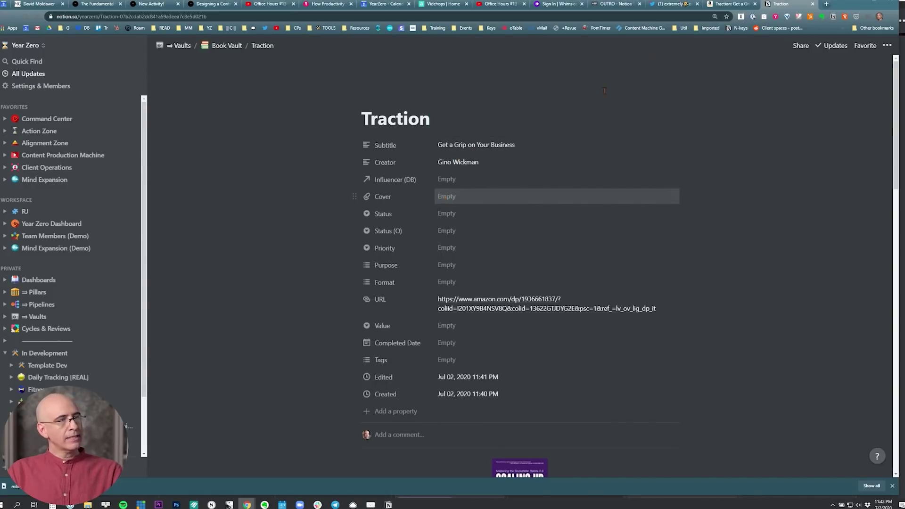
Copy the Traction cover image address from the Amazon page, then go back to Notion.
key("ctrl+Tab")
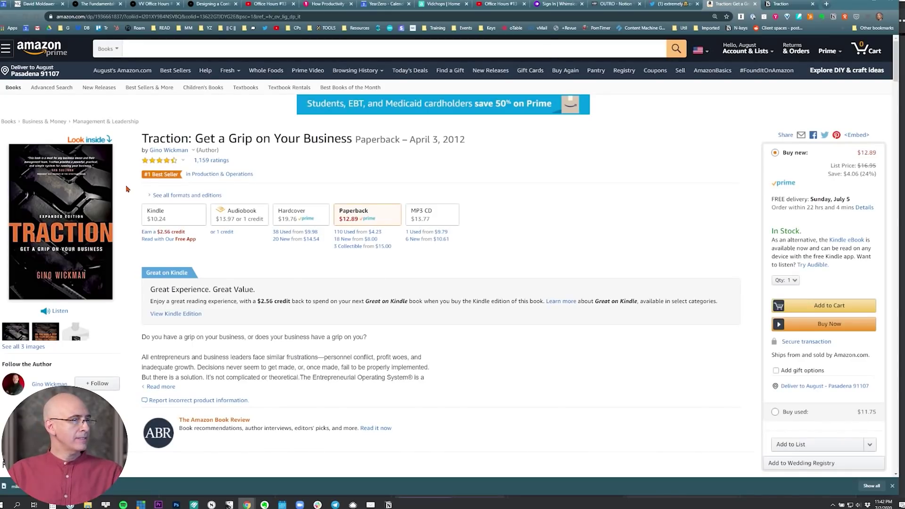
right_click(84, 206)
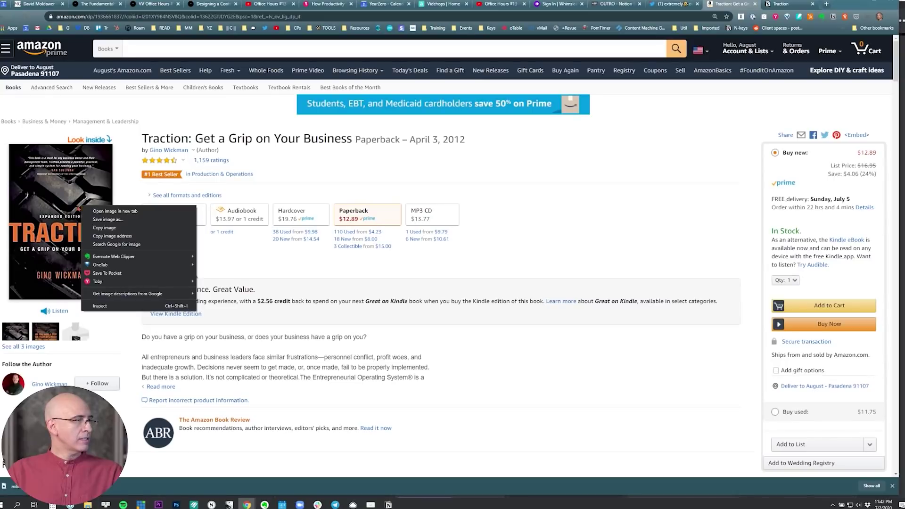
left_click(126, 237)
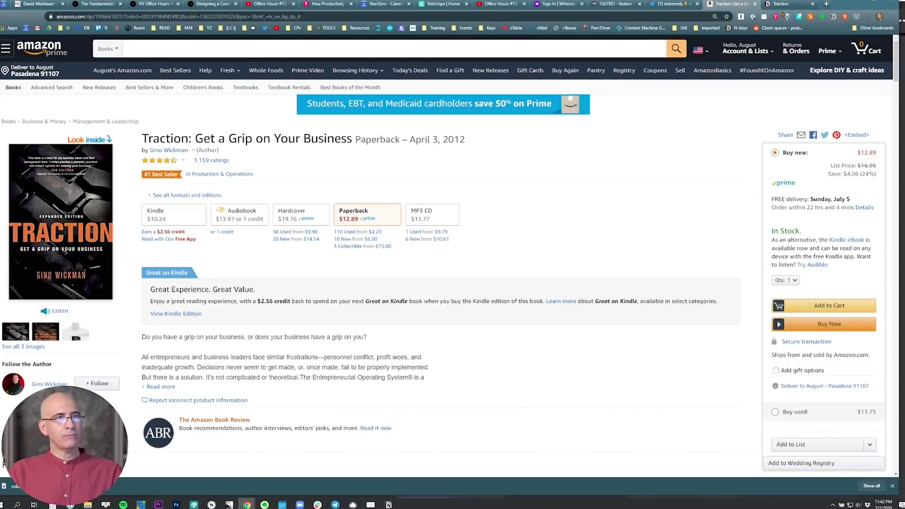
left_click(781, 4)
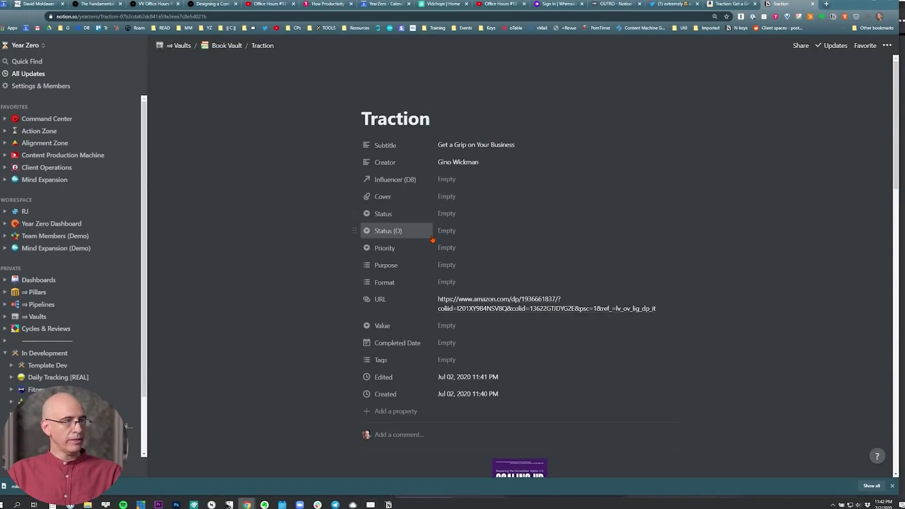
Add the copied Amazon image link as the Traction page's cover.
left_click(446, 196)
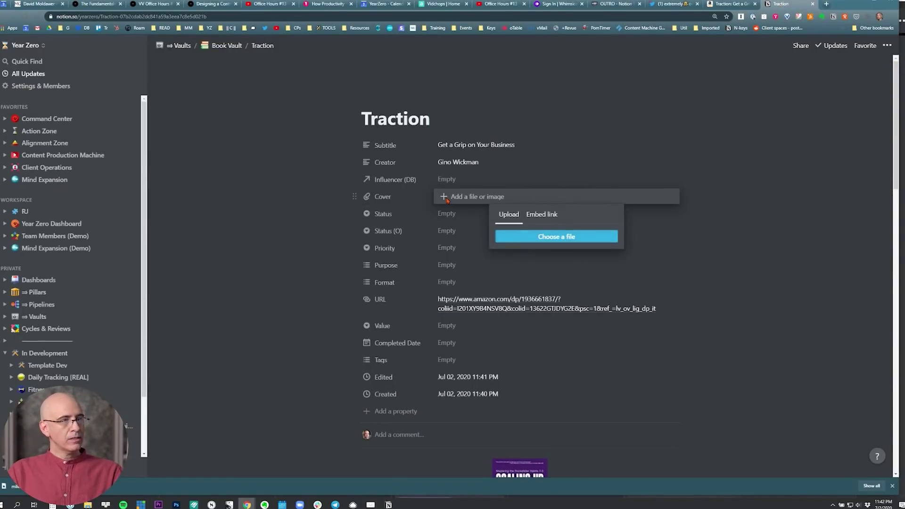
left_click(542, 214)
key("ctrl+v")
left_click(556, 258)
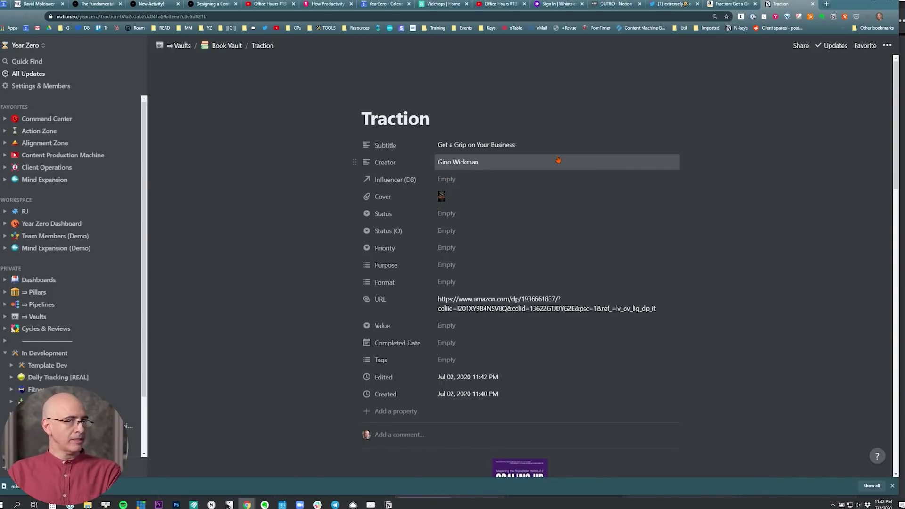
Set Traction's status to To Read and priority to Highest.
left_click(495, 214)
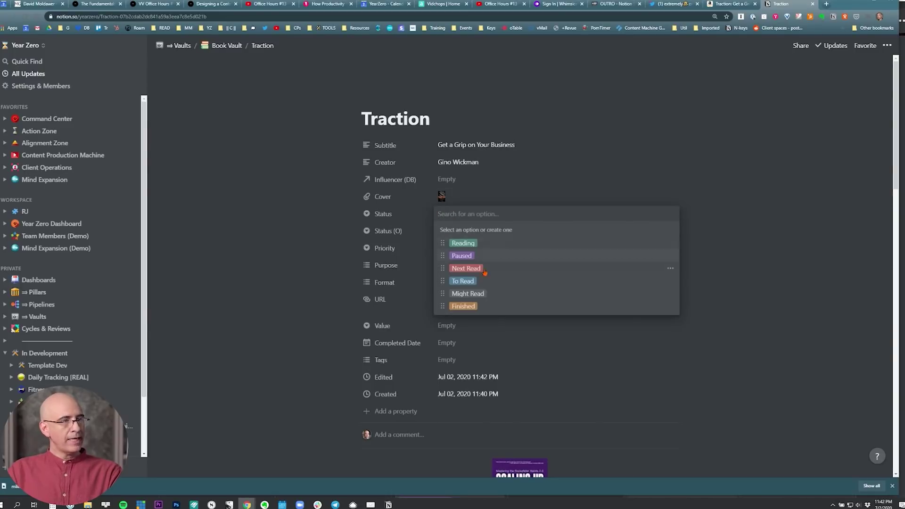
left_click(462, 281)
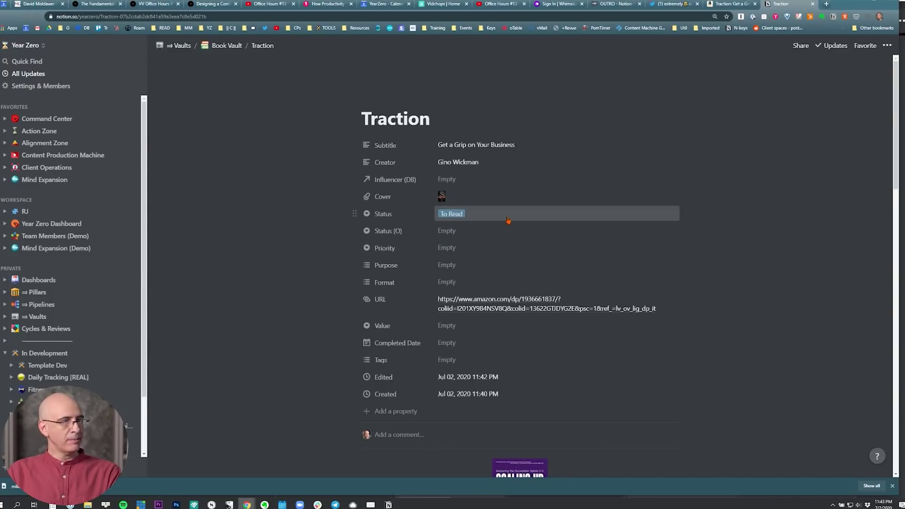
left_click(480, 248)
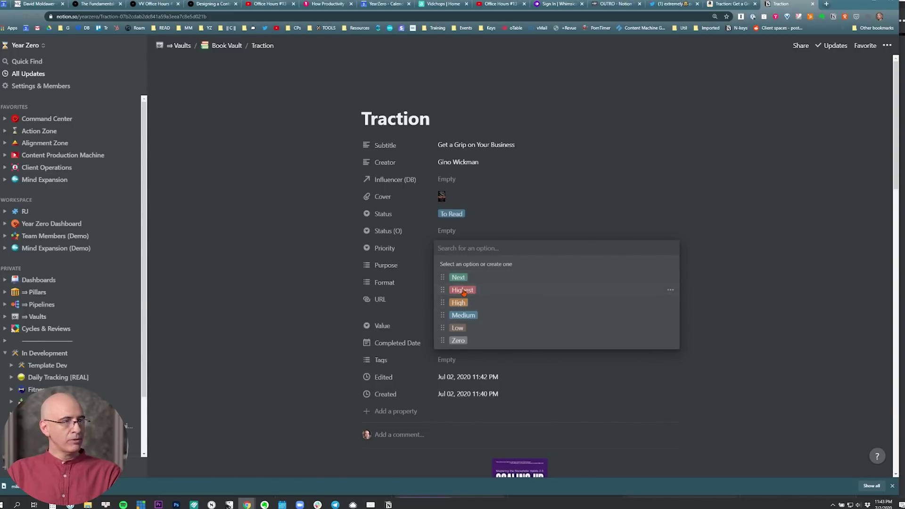
left_click(463, 290)
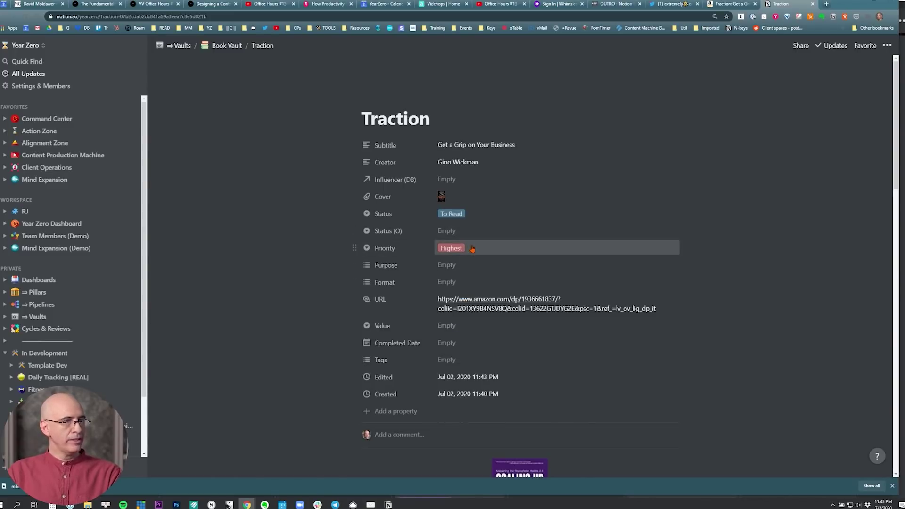
Tag Traction's purpose as Biz, replacing a mistaken Phil/Psych tag.
left_click(481, 264)
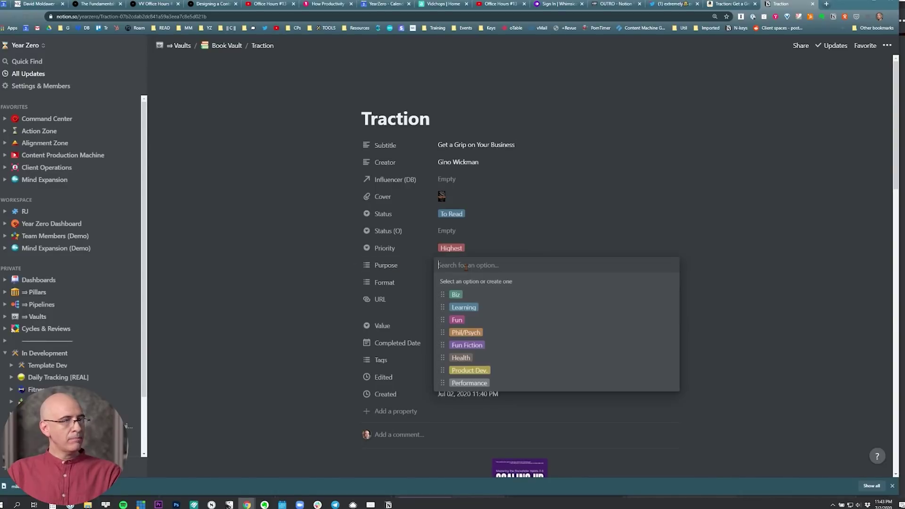
mouse_move(464, 308)
left_click(478, 335)
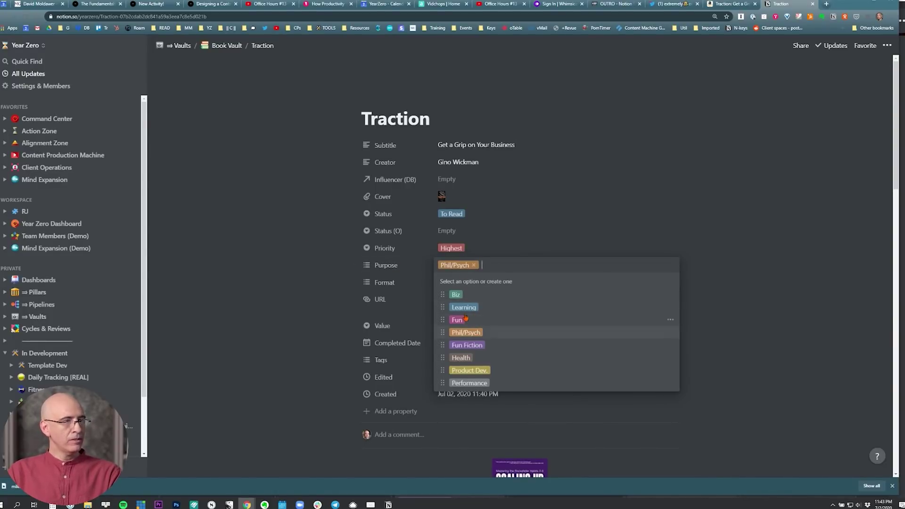
left_click(476, 267)
left_click(455, 294)
left_click(525, 231)
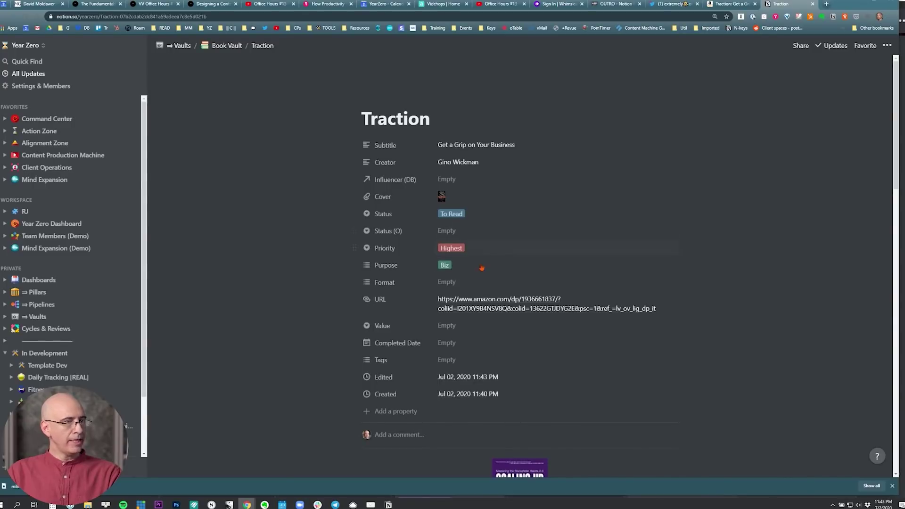
Set Traction's formats to Kindle and Audio.
left_click(453, 282)
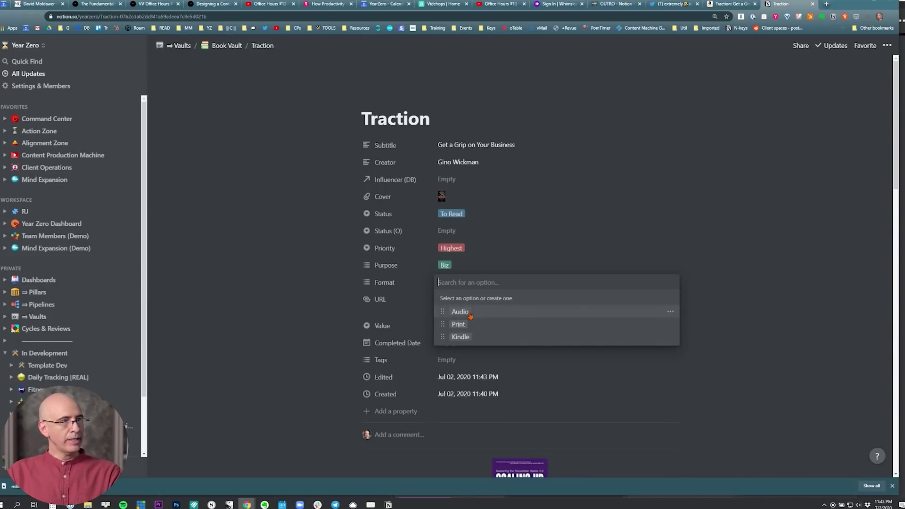
key("Down")
key("Down")
key("Return")
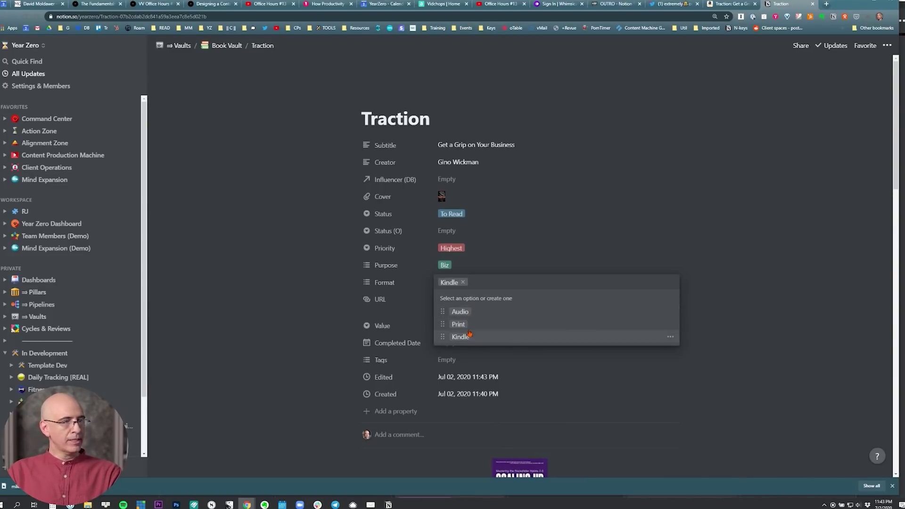
left_click(463, 313)
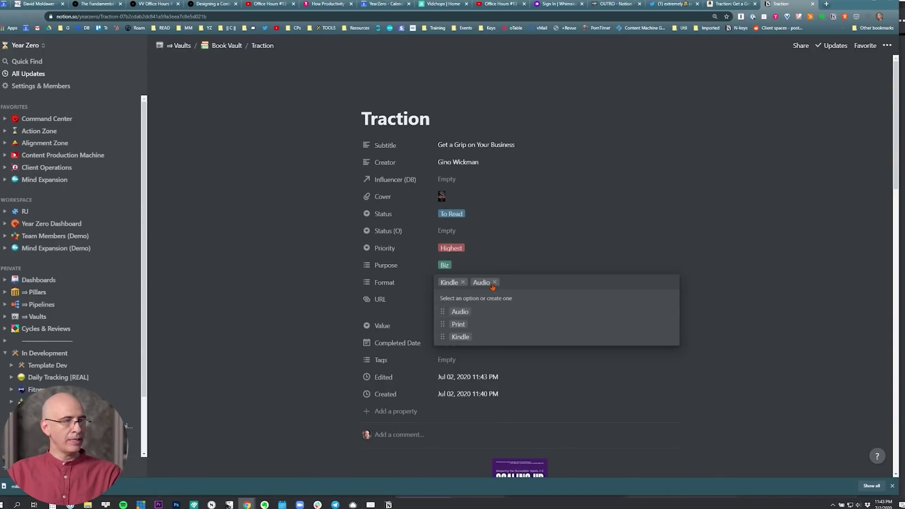
left_click(286, 244)
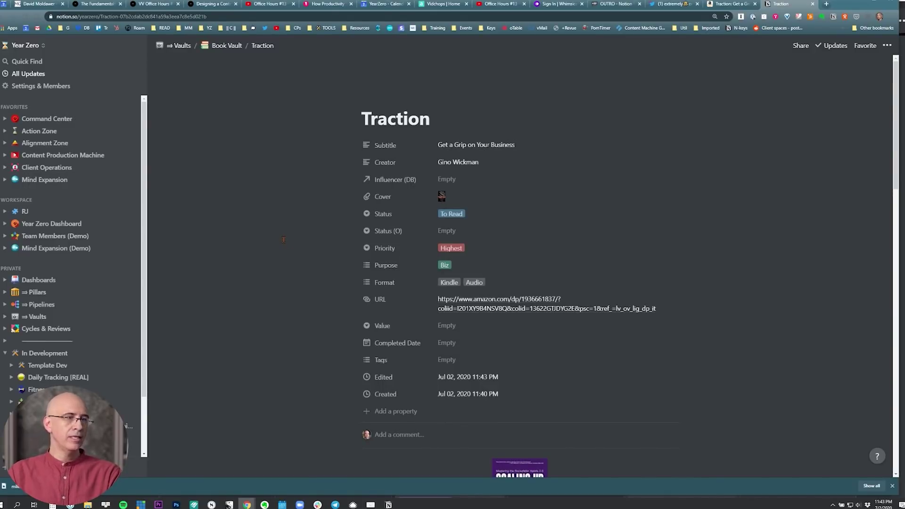
scroll(266, 230, "down", 1)
scroll(267, 230, "down", 1)
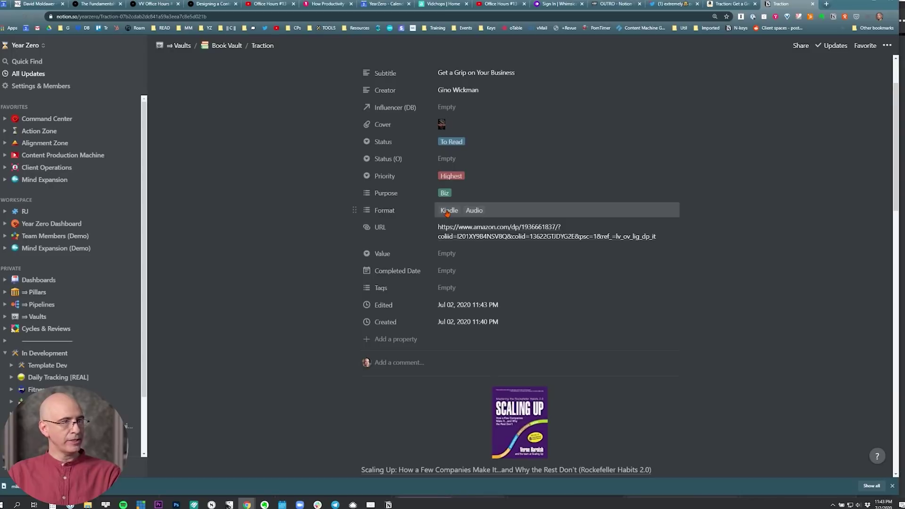
mouse_move(380, 299)
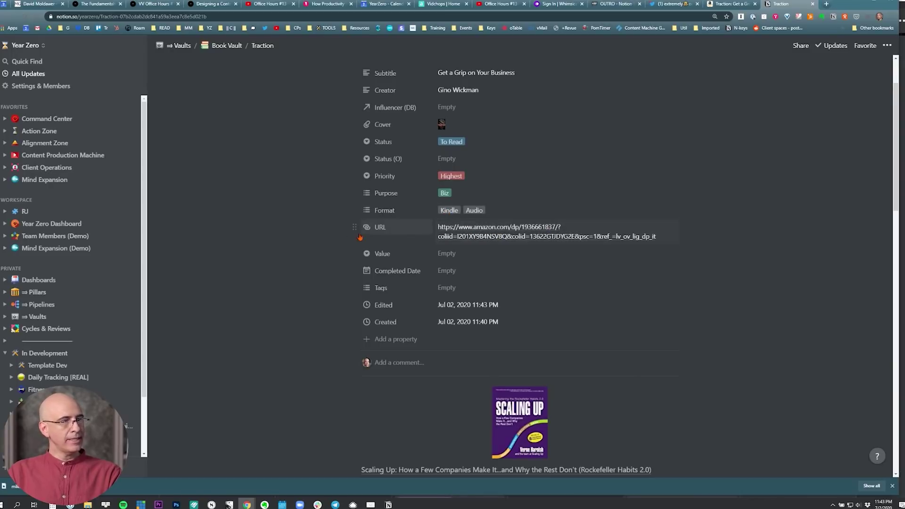
scroll(354, 233, "down", 2)
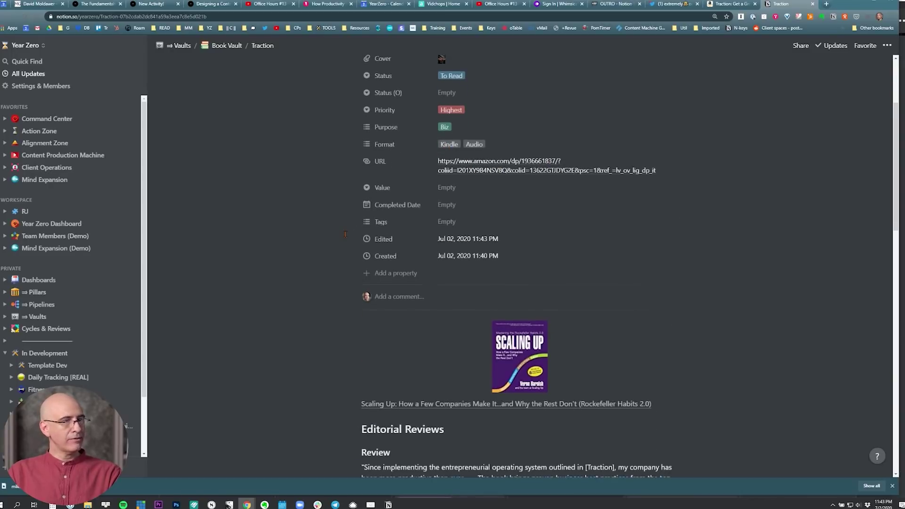
left_click(456, 183)
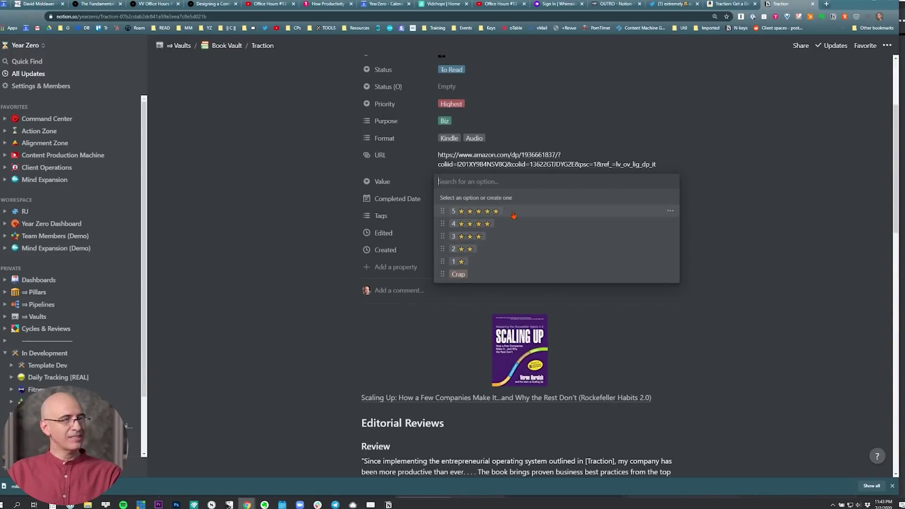
left_click(324, 163)
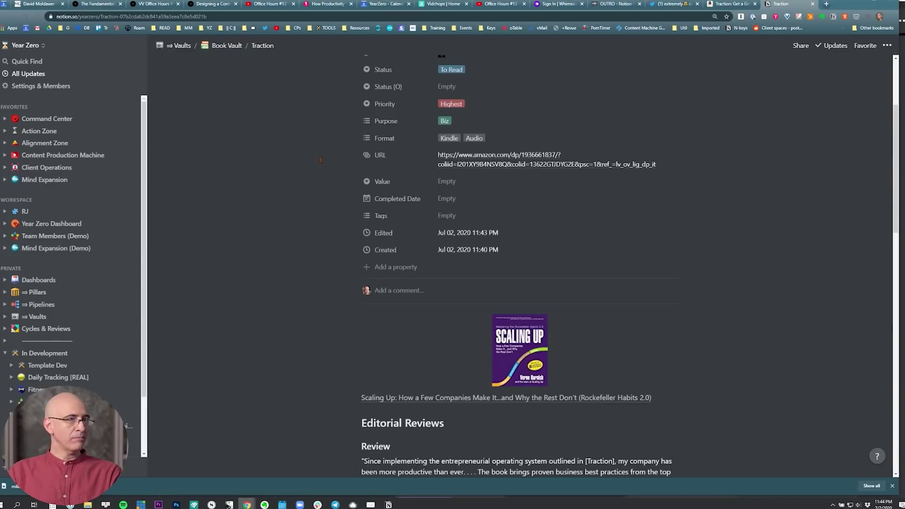
left_click(452, 200)
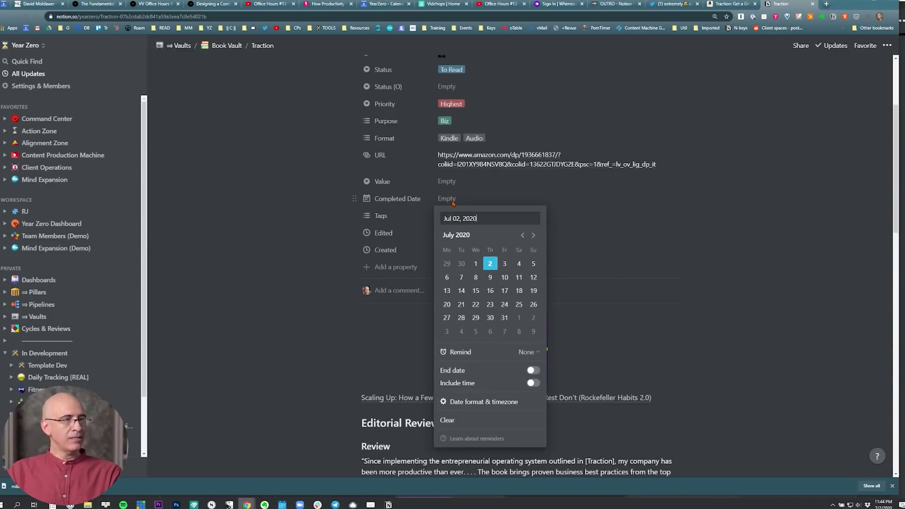
left_click(286, 179)
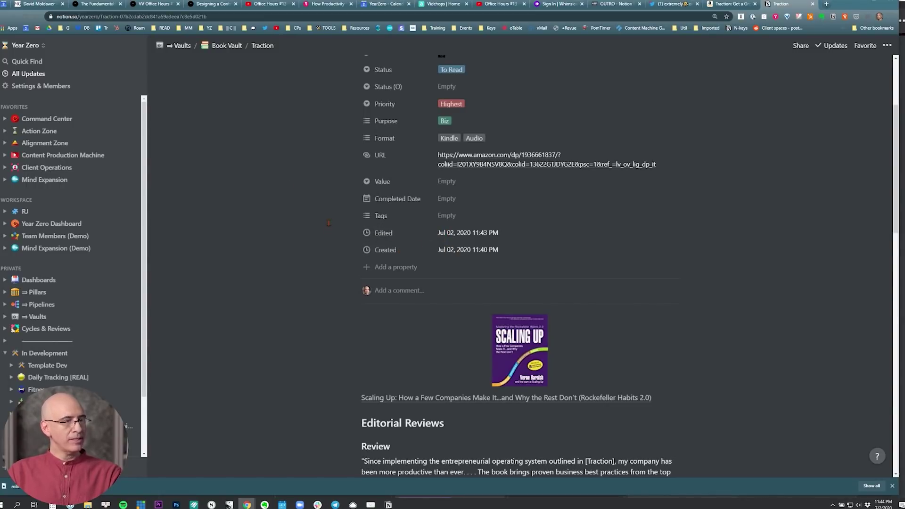
scroll(329, 224, "down", 2)
scroll(478, 205, "up", 3)
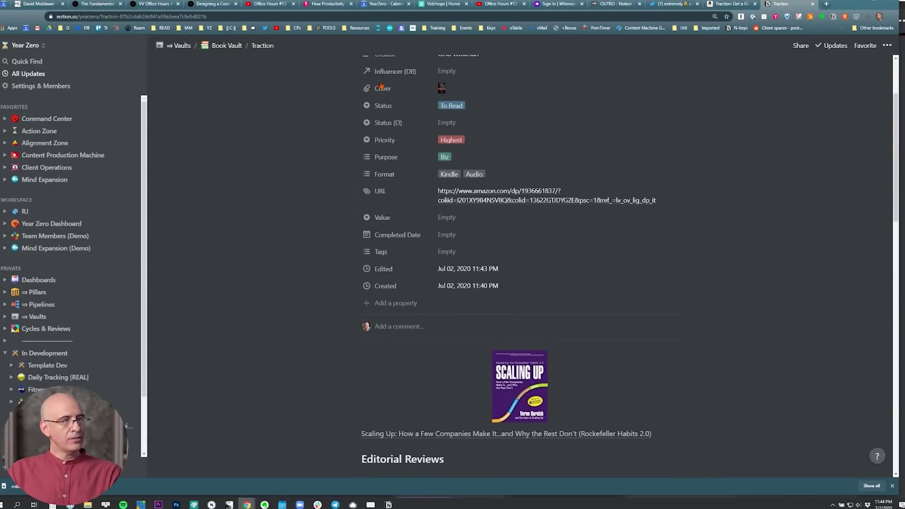
scroll(549, 201, "down", 3)
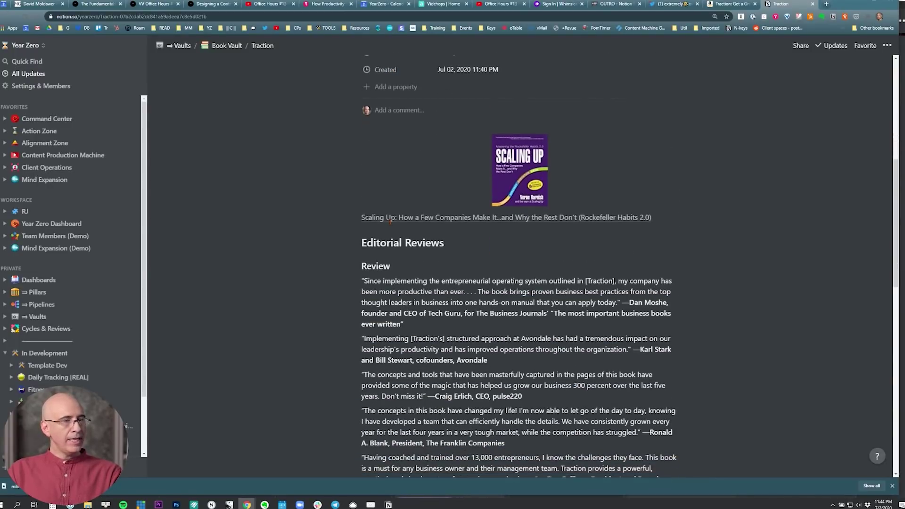
scroll(475, 266, "down", 3)
scroll(475, 266, "down", 3)
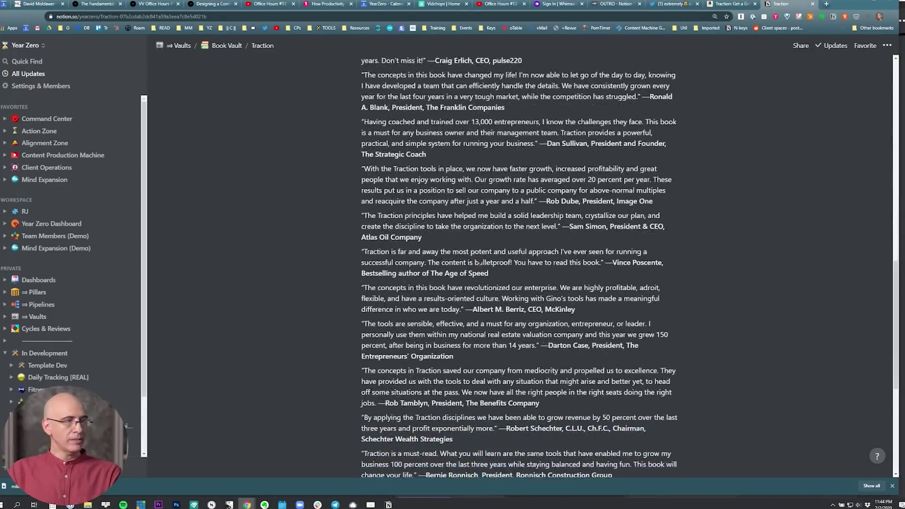
scroll(476, 266, "down", 2)
scroll(475, 266, "down", 2)
scroll(475, 266, "up", 5)
scroll(475, 266, "up", 5)
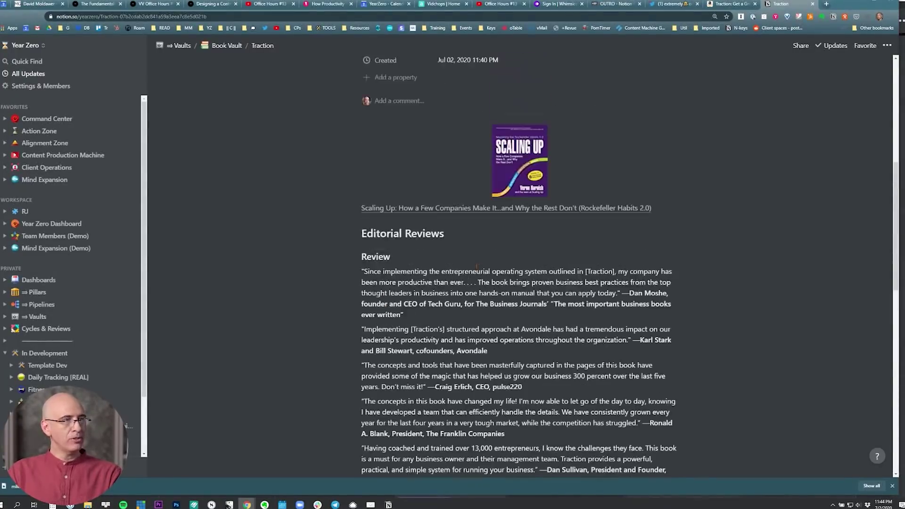
scroll(475, 266, "up", 3)
scroll(396, 255, "up", 3)
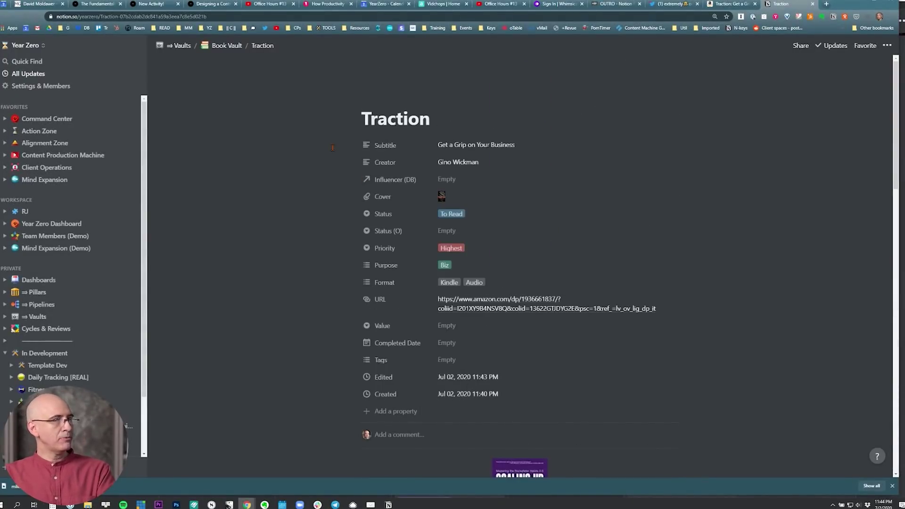
key("alt+Tab")
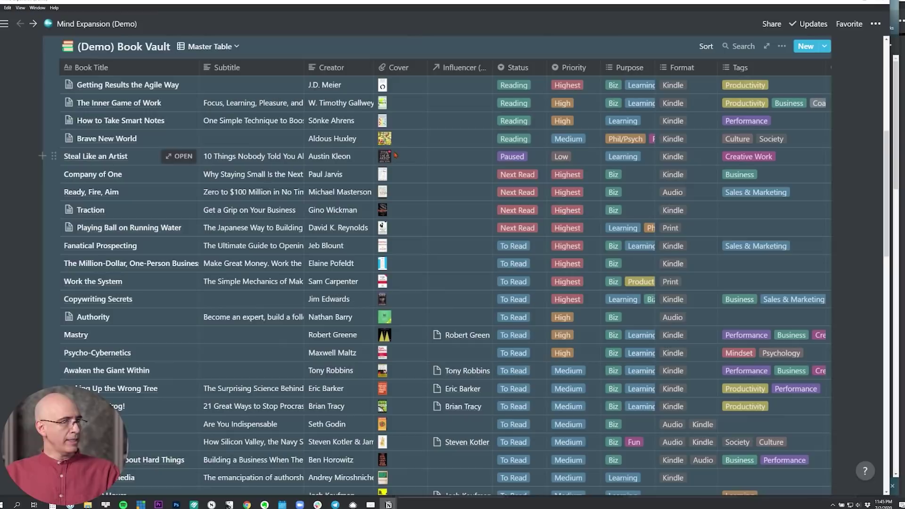
mouse_move(91, 210)
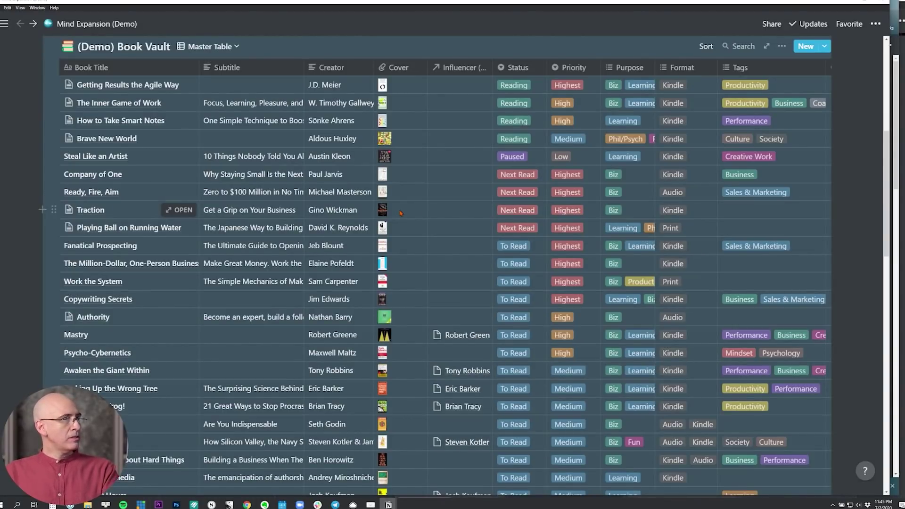
mouse_move(117, 227)
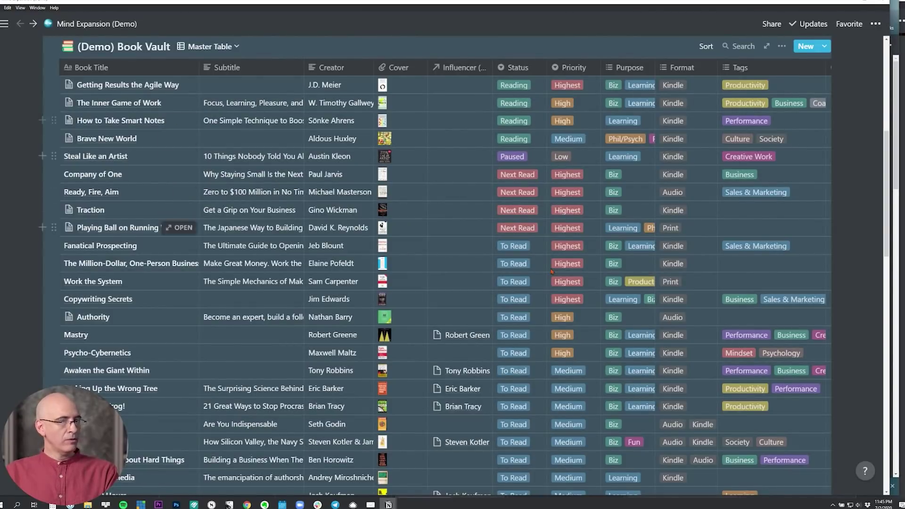
scroll(282, 247, "down", 5)
scroll(468, 258, "down", 5)
scroll(468, 257, "down", 5)
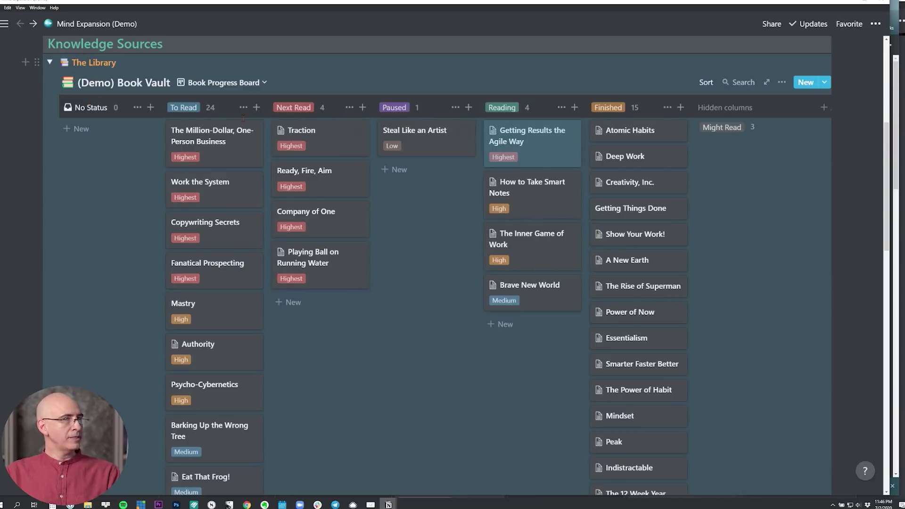
mouse_move(213, 138)
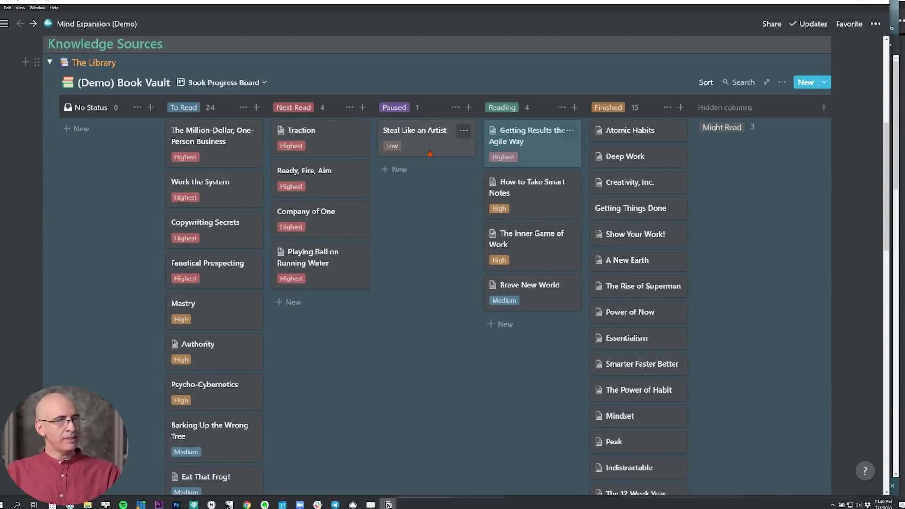
mouse_move(424, 136)
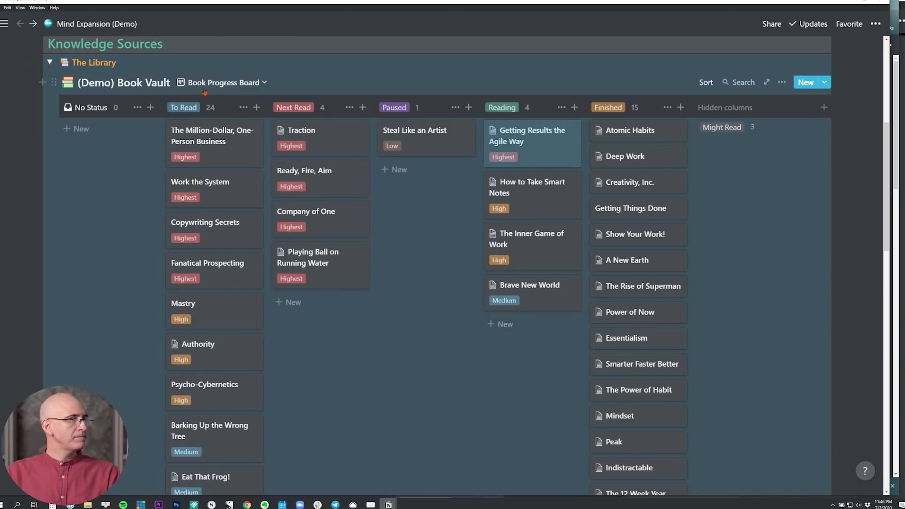
Open the list of Book Vault views.
left_click(223, 83)
Switch Book Vault to the 'Bookself - To Read' gallery, then glance at the views list.
left_click(213, 149)
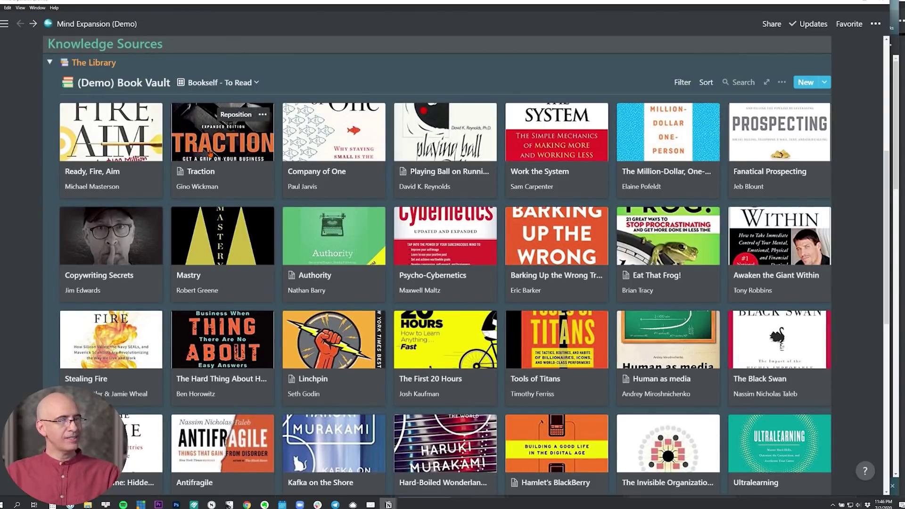
scroll(210, 152, "down", 1)
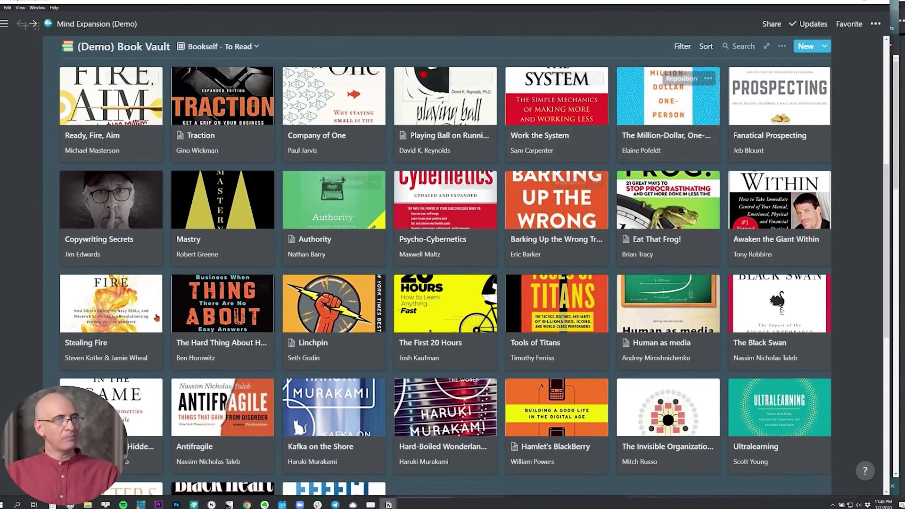
scroll(424, 213, "up", 2)
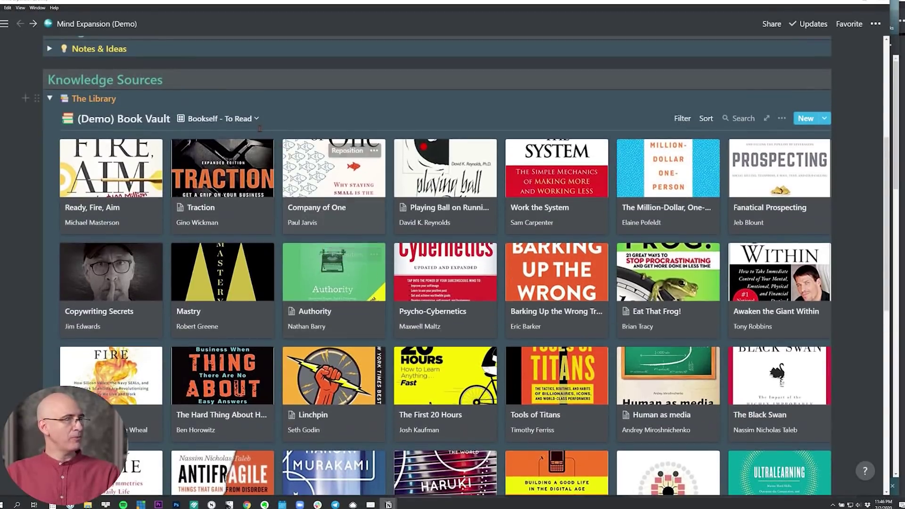
left_click(246, 119)
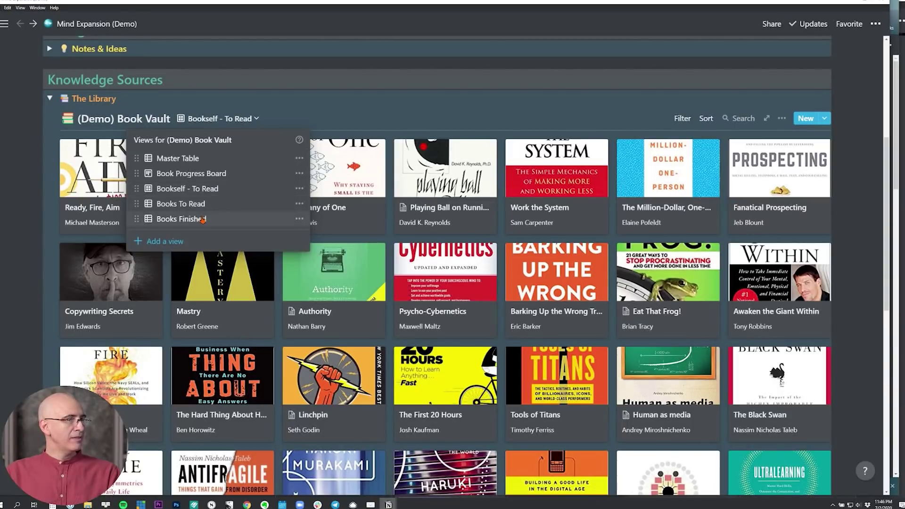
left_click(267, 98)
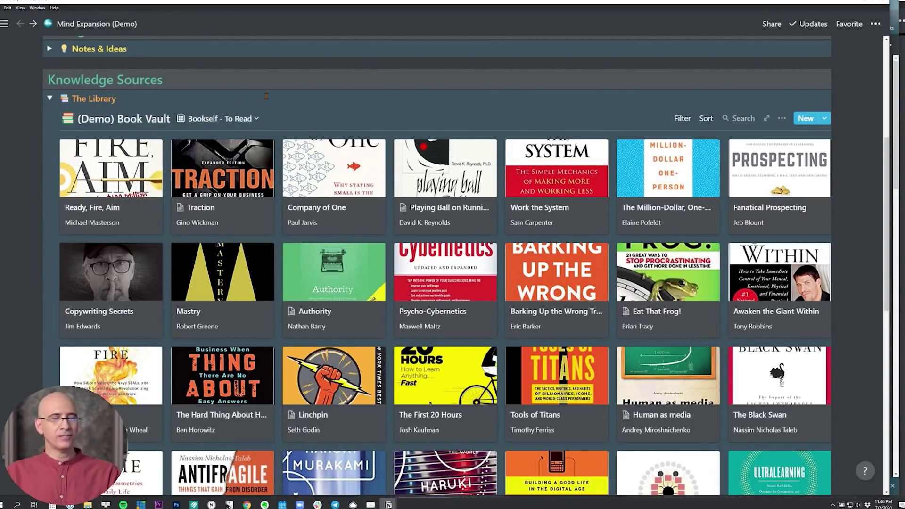